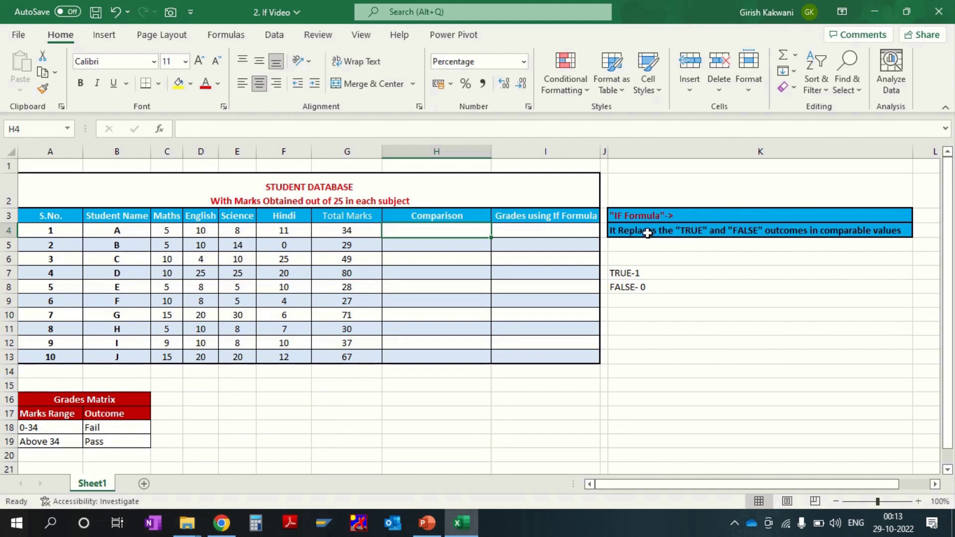
Review the IF formula note and the student table's columns, from serial numbers and subject marks to the Total Marks formula.
click(647, 233)
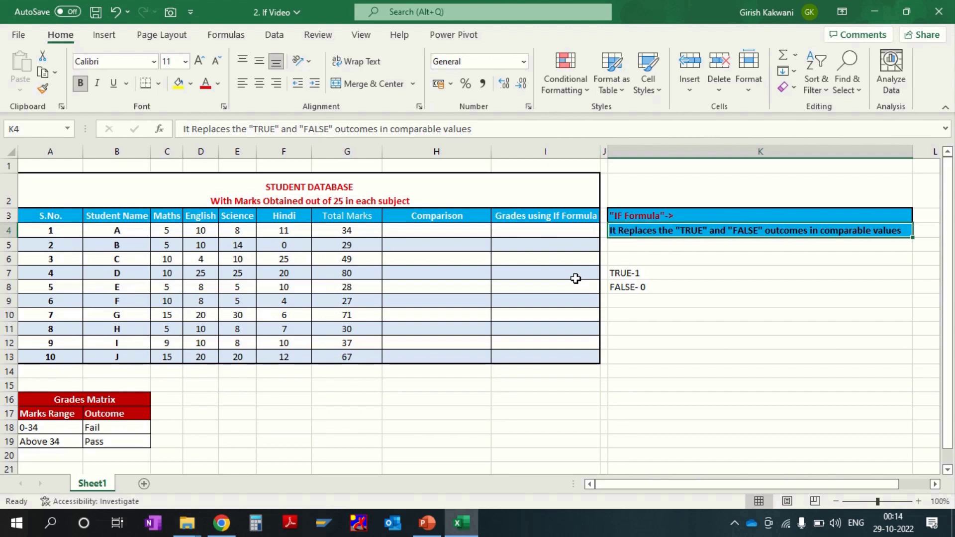
click(423, 230)
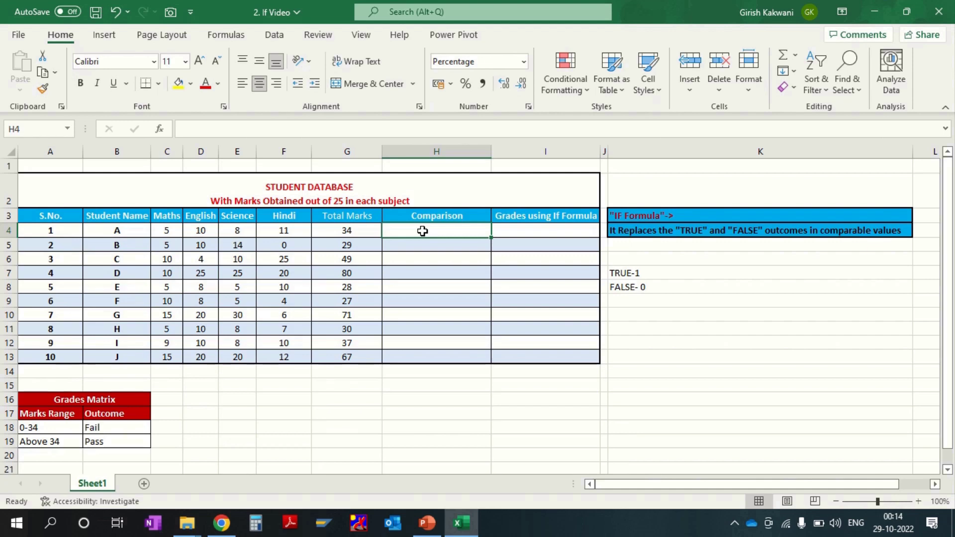
drag(324, 185, 347, 355)
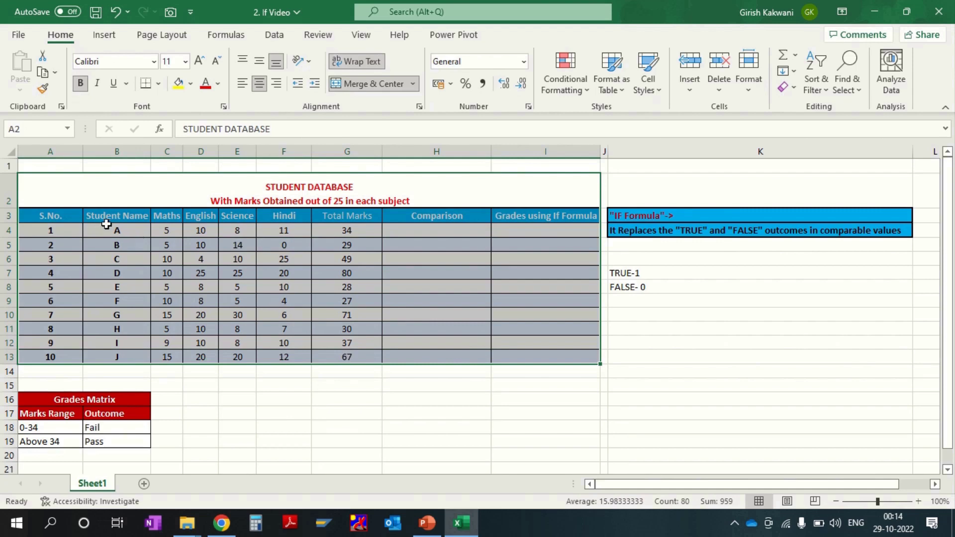
drag(52, 216, 70, 356)
drag(125, 216, 123, 361)
drag(175, 216, 278, 214)
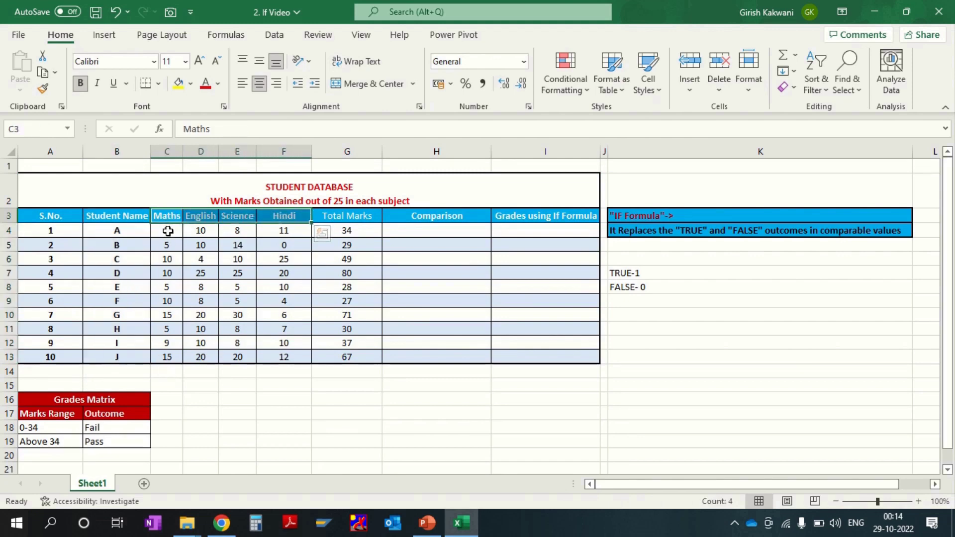
drag(167, 230, 304, 357)
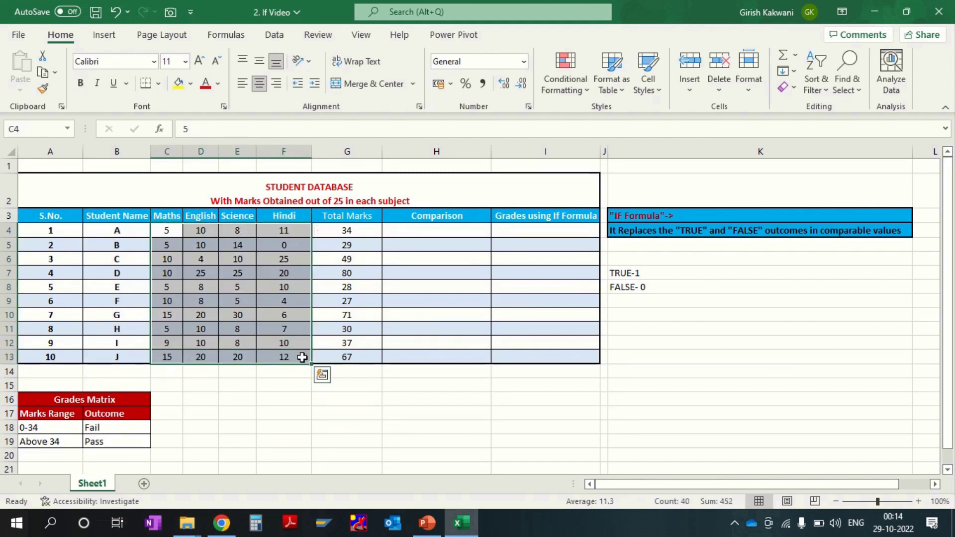
drag(342, 216, 344, 359)
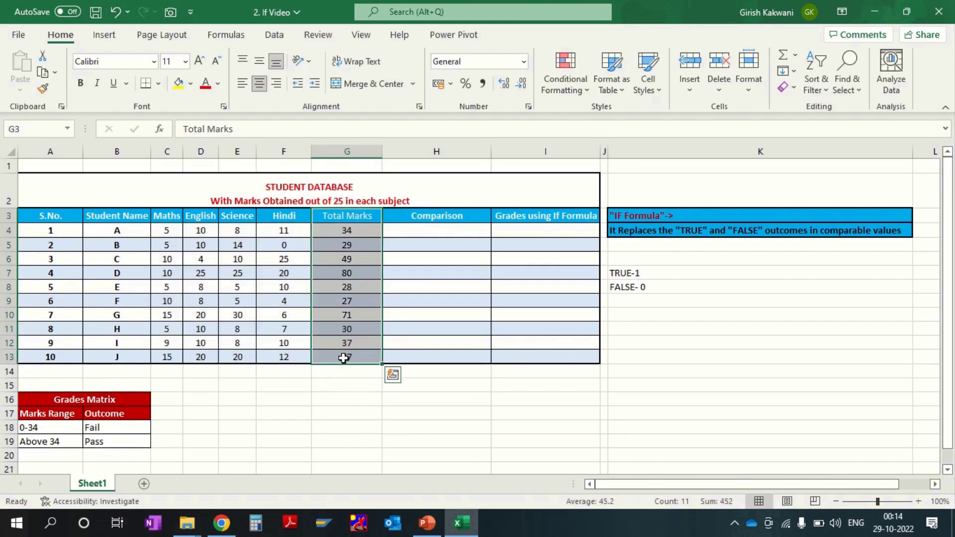
click(351, 227)
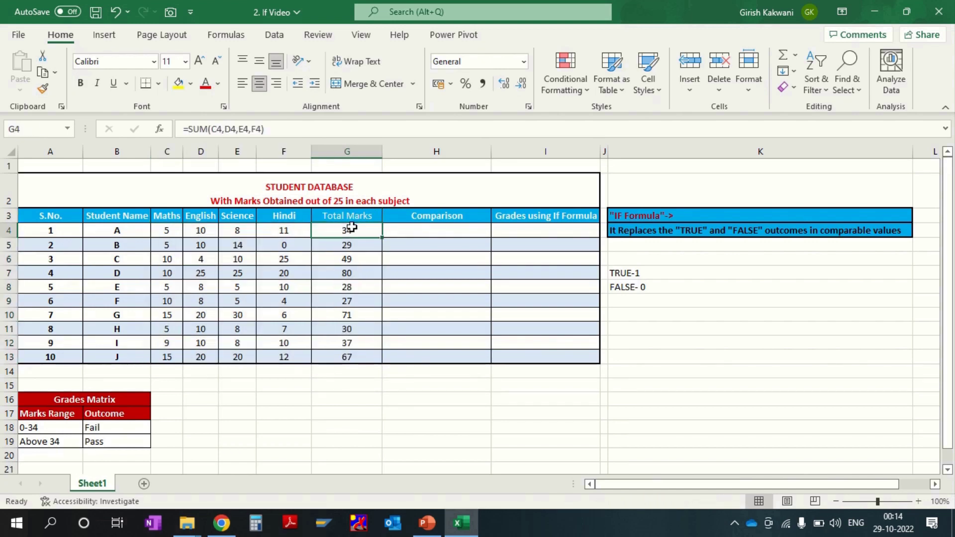
Enter the formula =G4<=34 in the Comparison cell for student A (H4).
click(422, 233)
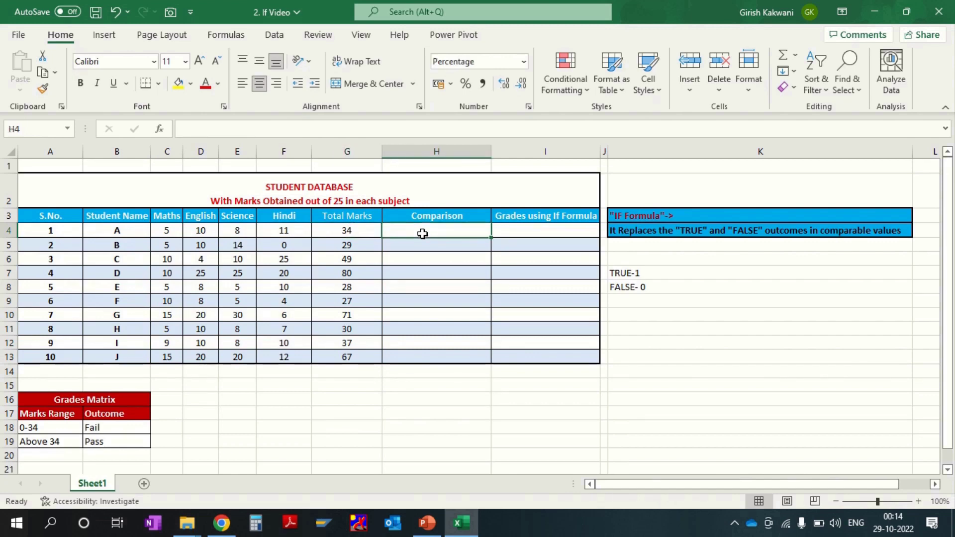
text(=)
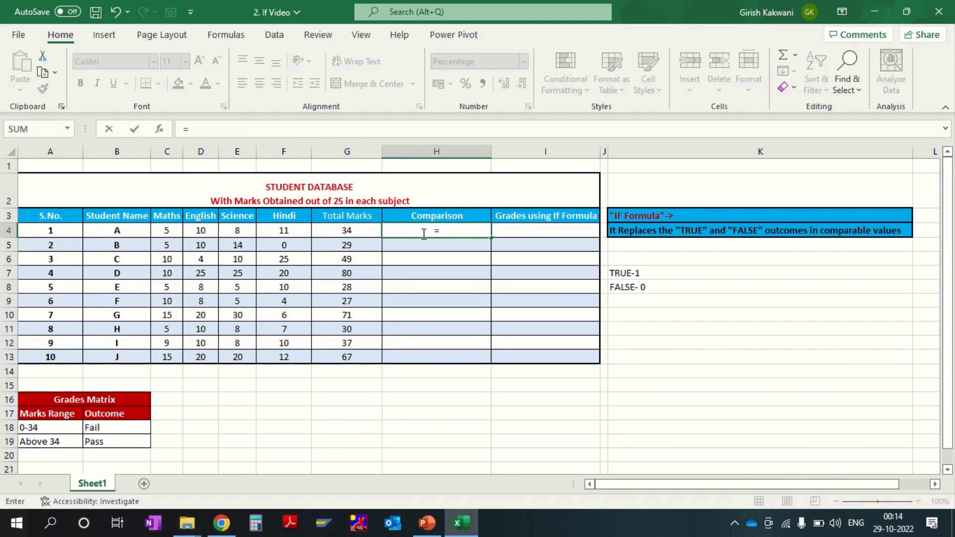
key(Left)
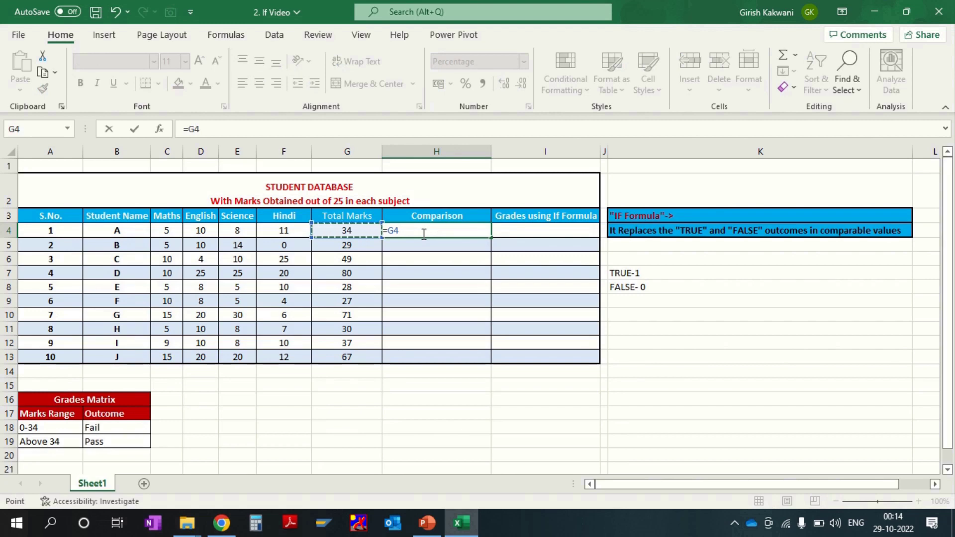
text(<=34)
key(Return)
key(Up)
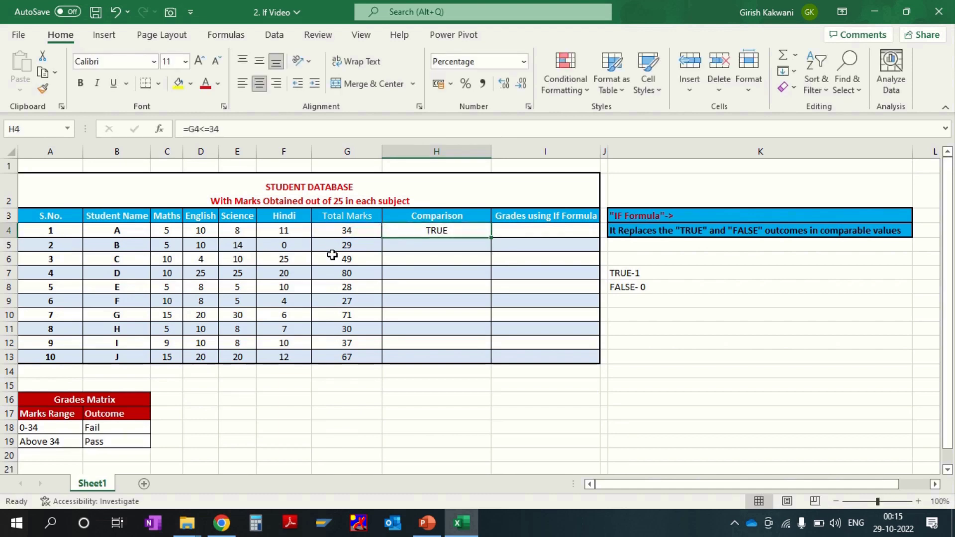
Copy the comparison formula from H4 into H5:H13, pasting formulas only.
key(ctrl+c)
key(Down)
key(shift+Down)
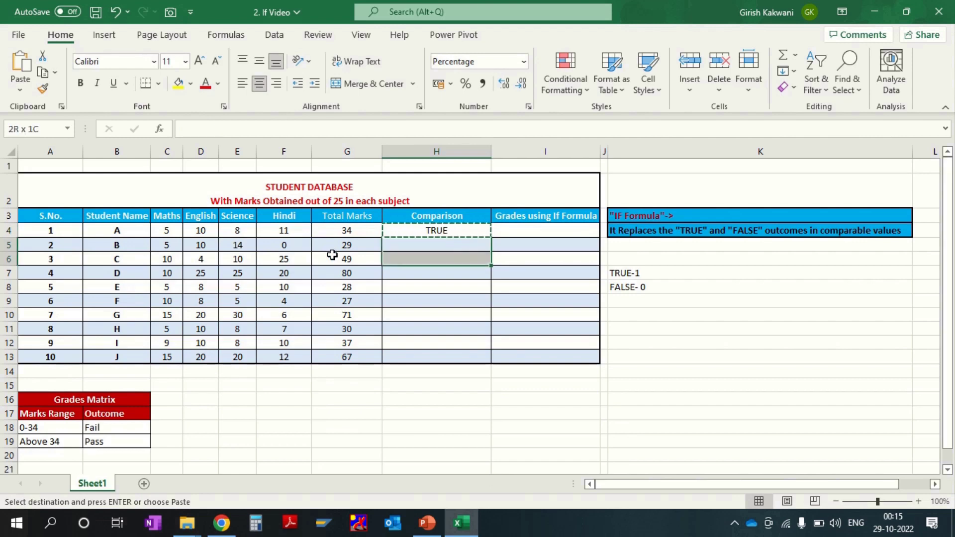
key(shift+Down)
key(shift+Down)
key(shift+Down)
key(shift+Down)
key(shift+Down)
key(shift+Down)
key(shift+Down)
key(ctrl+alt+v)
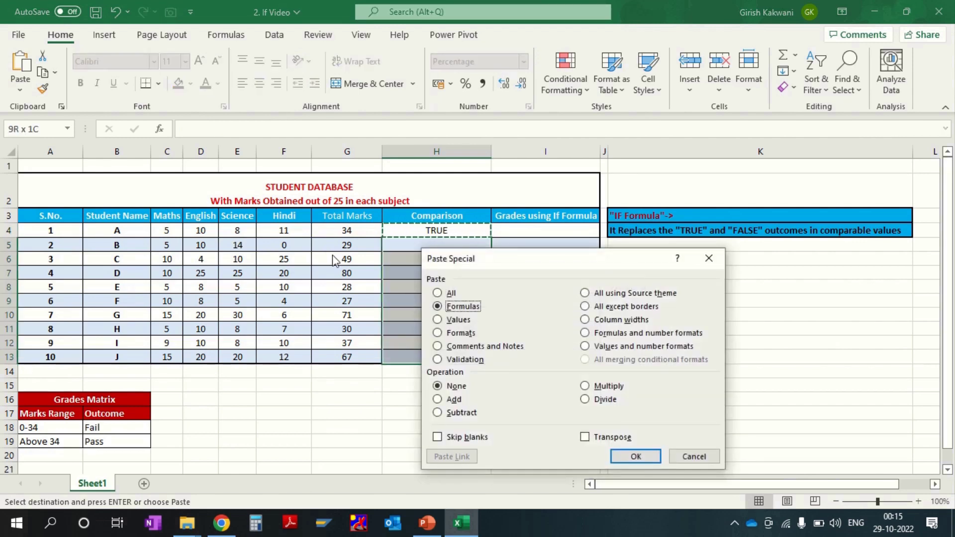
key(Return)
key(Escape)
Check the copied comparison formulas against the values in the Total Marks column.
key(Up)
key(Down)
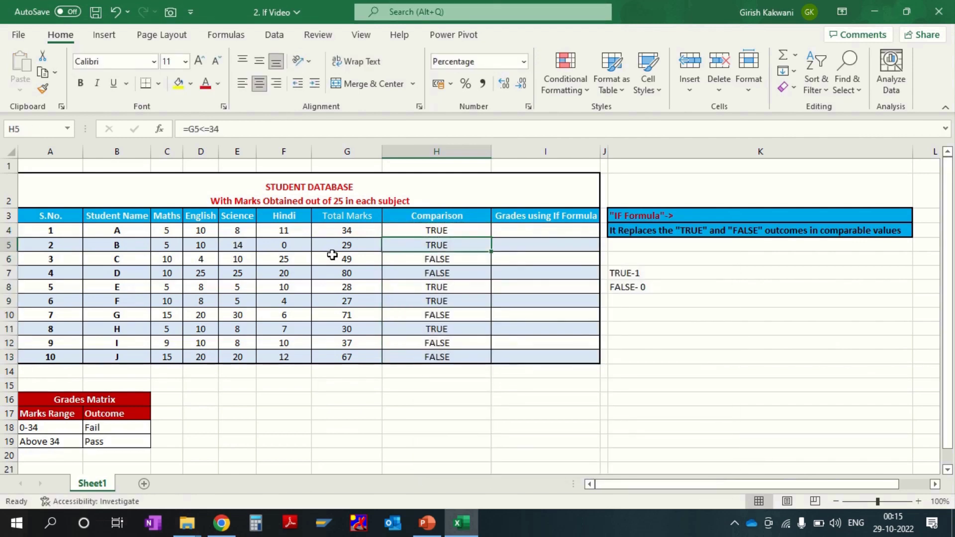
key(Left)
key(Up)
key(ctrl+Down)
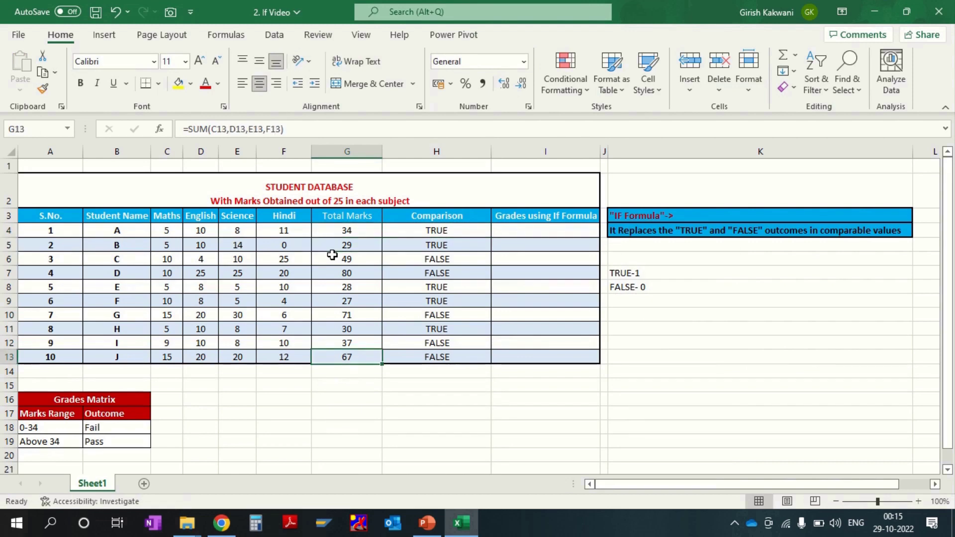
key(Up)
key(ctrl+Up)
key(Down)
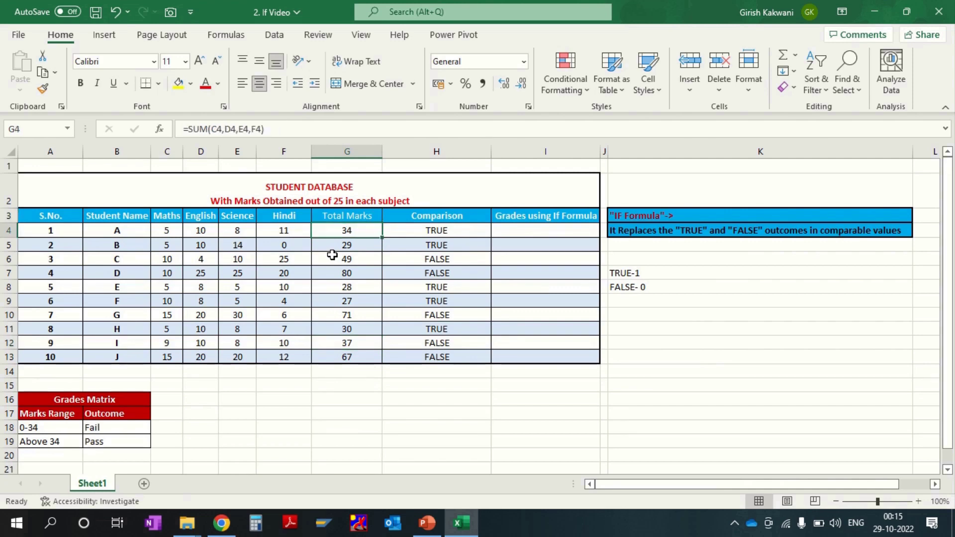
key(Right)
key(Right)
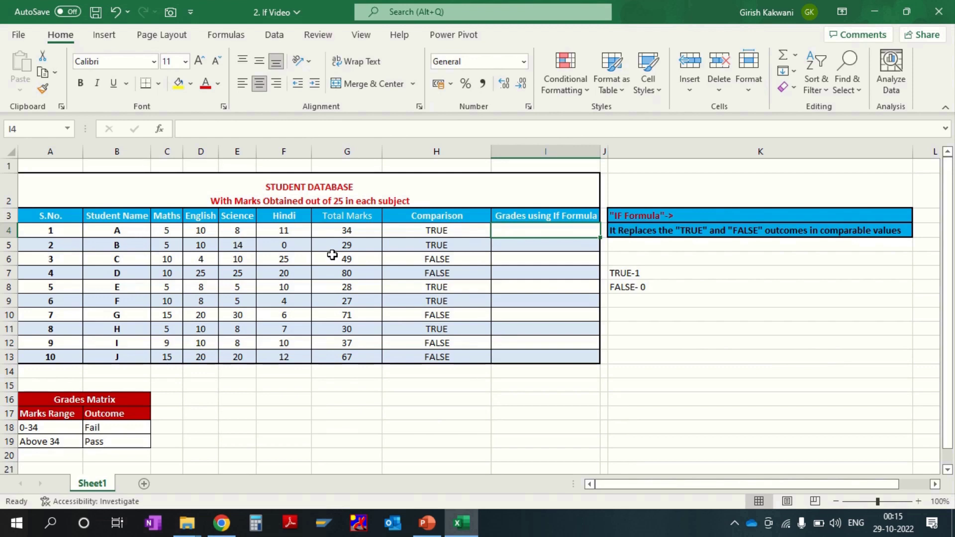
key(Left)
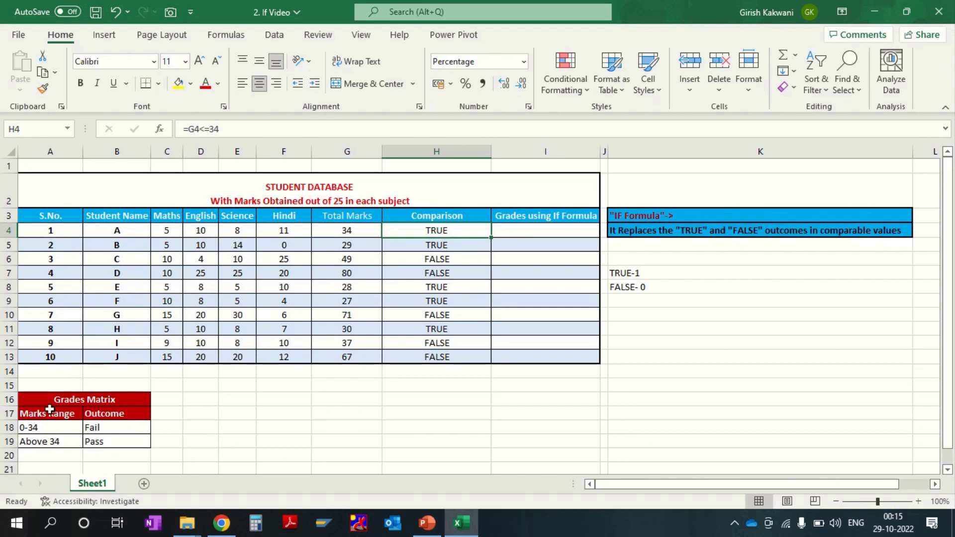
Examine the Grades Matrix, reading each marks range together with its outcome.
drag(64, 402, 69, 441)
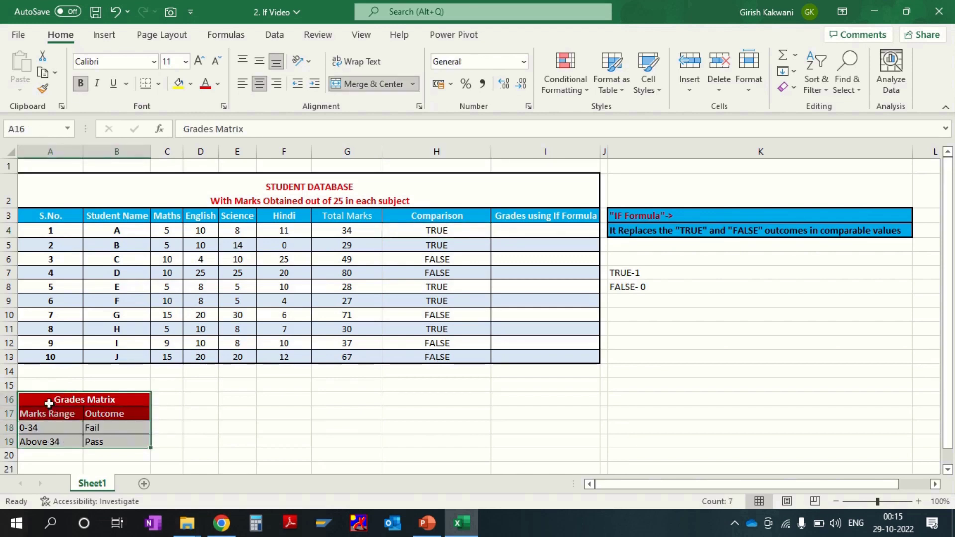
click(29, 420)
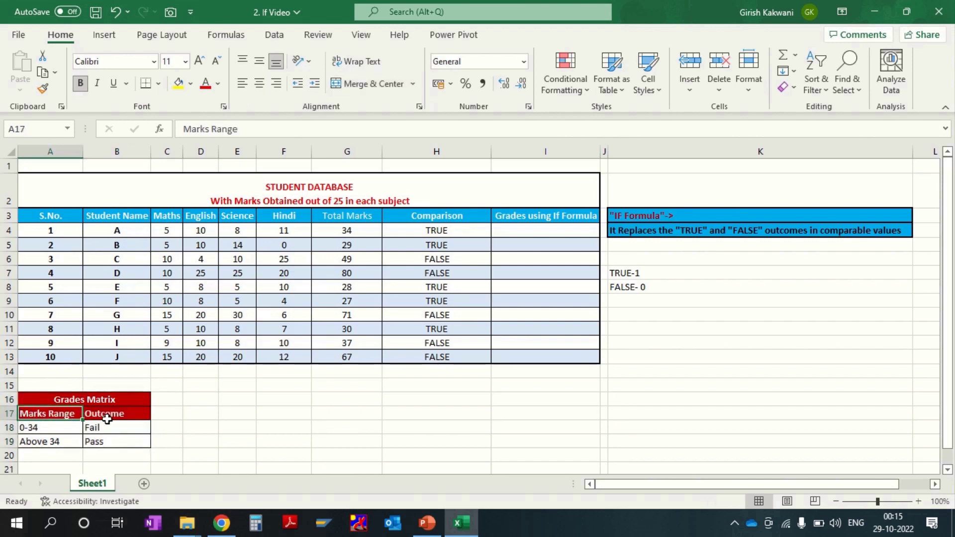
click(107, 420)
click(44, 429)
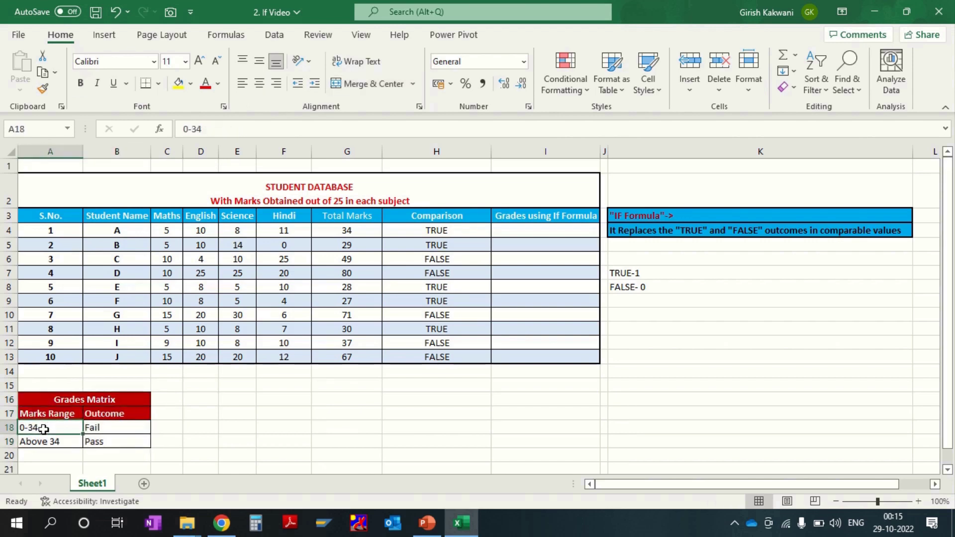
click(117, 431)
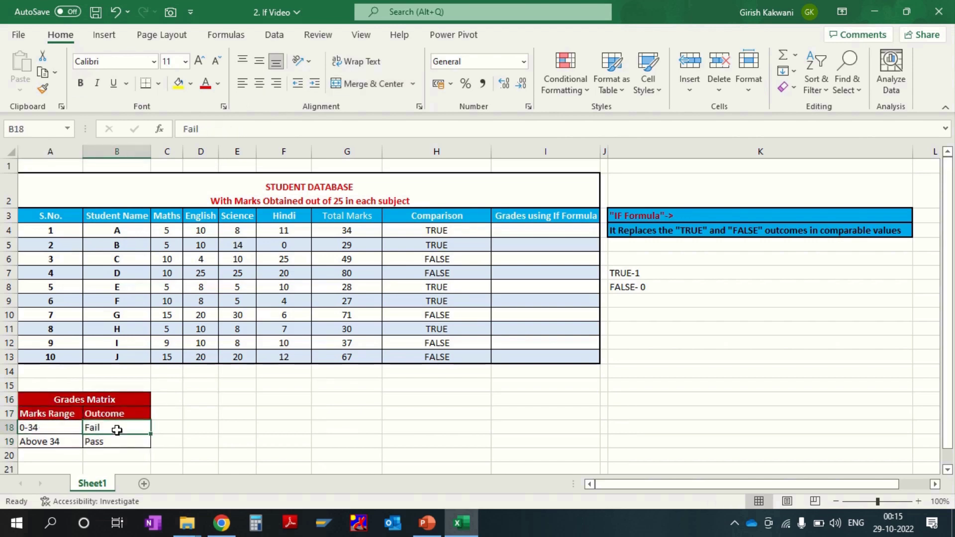
click(44, 443)
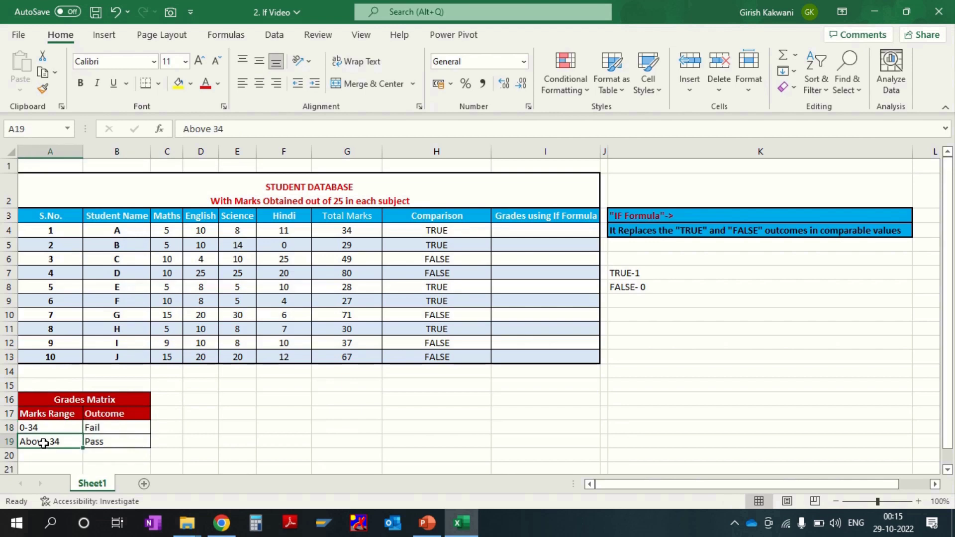
click(106, 442)
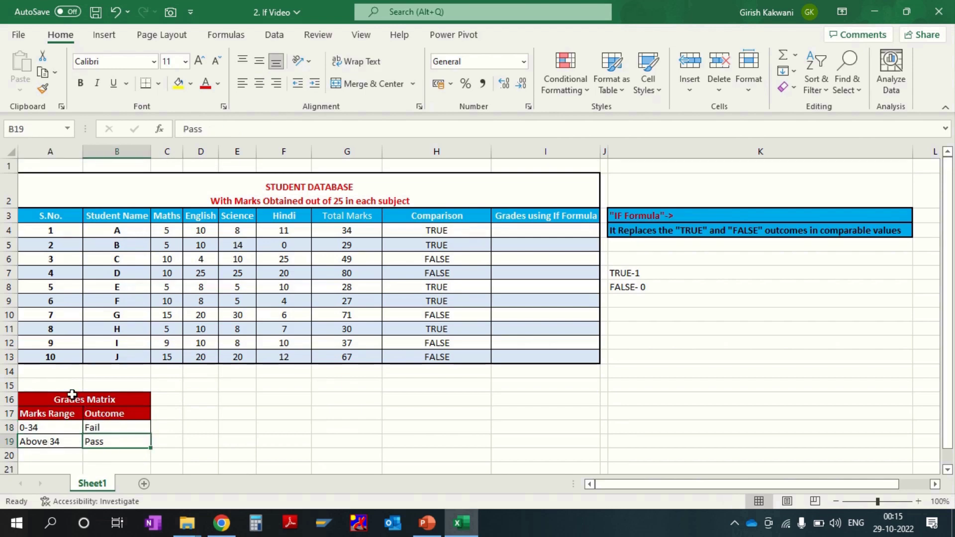
drag(70, 399, 88, 442)
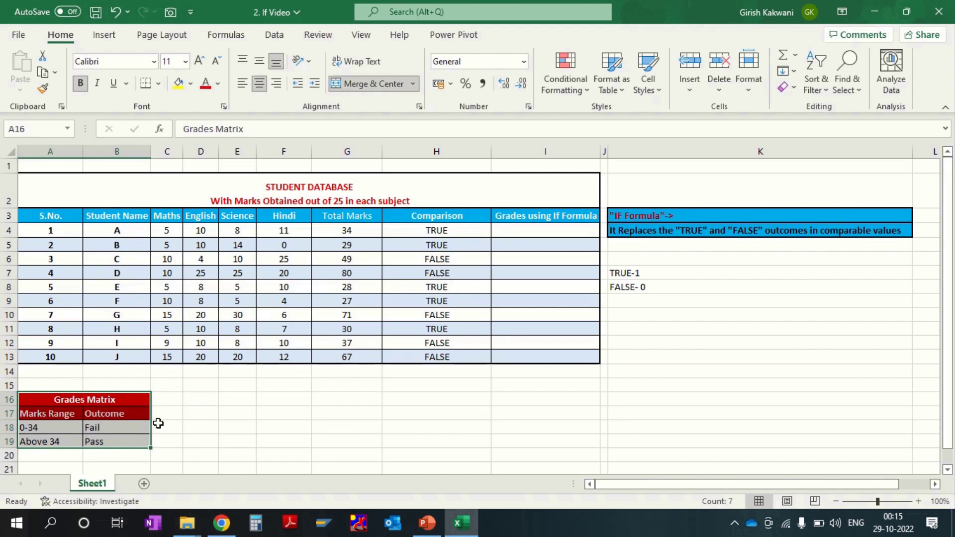
click(175, 428)
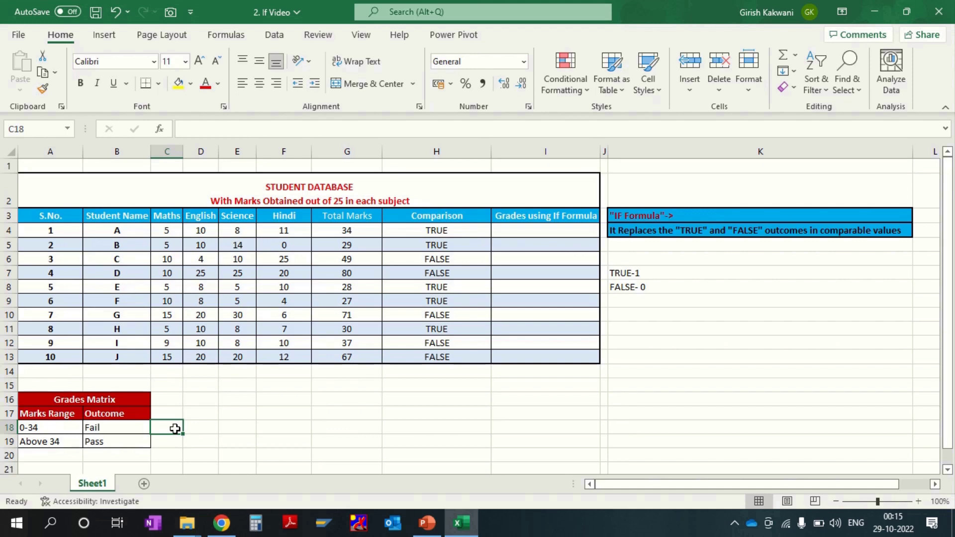
key(Left)
key(Left)
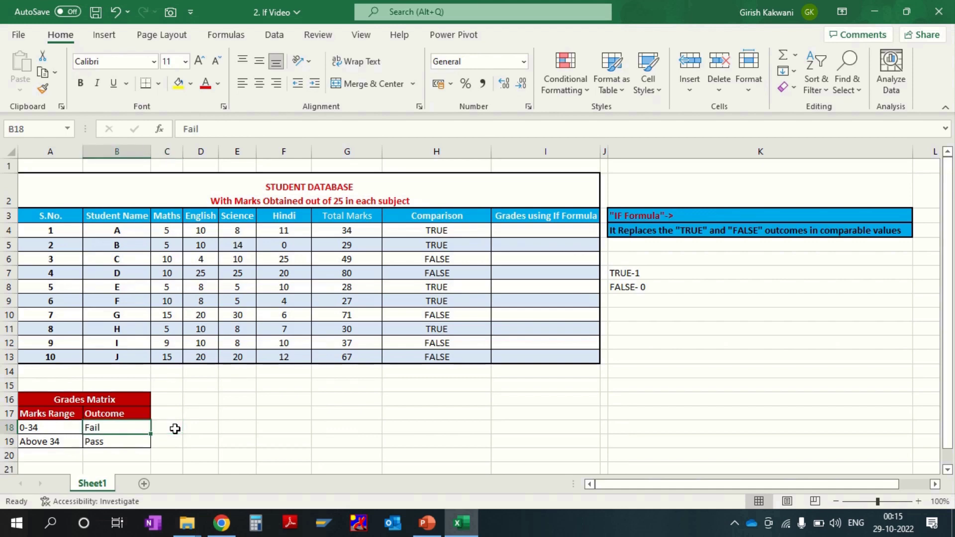
key(Down)
key(Right)
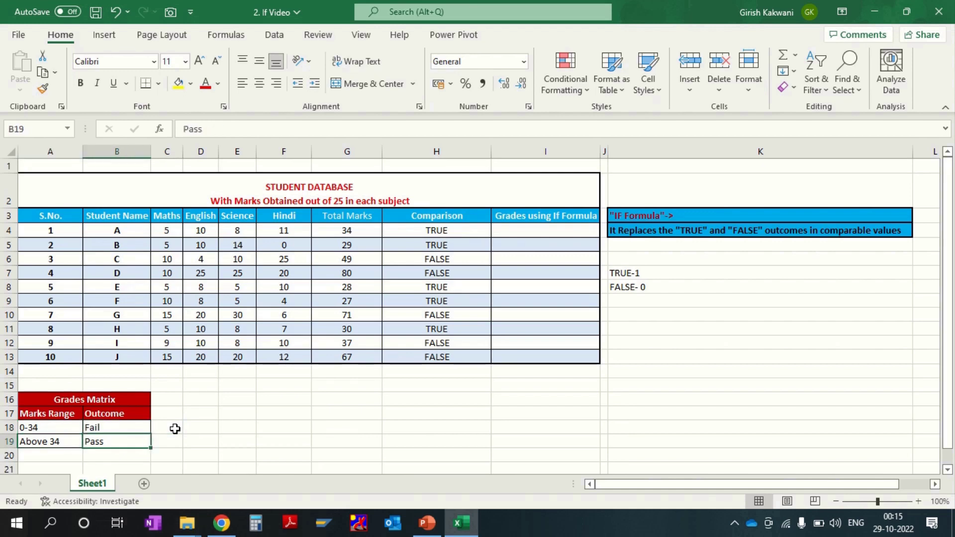
Enter grades manually for students A, B and C in I4:I6 as Fail, Fail and Pass.
click(550, 231)
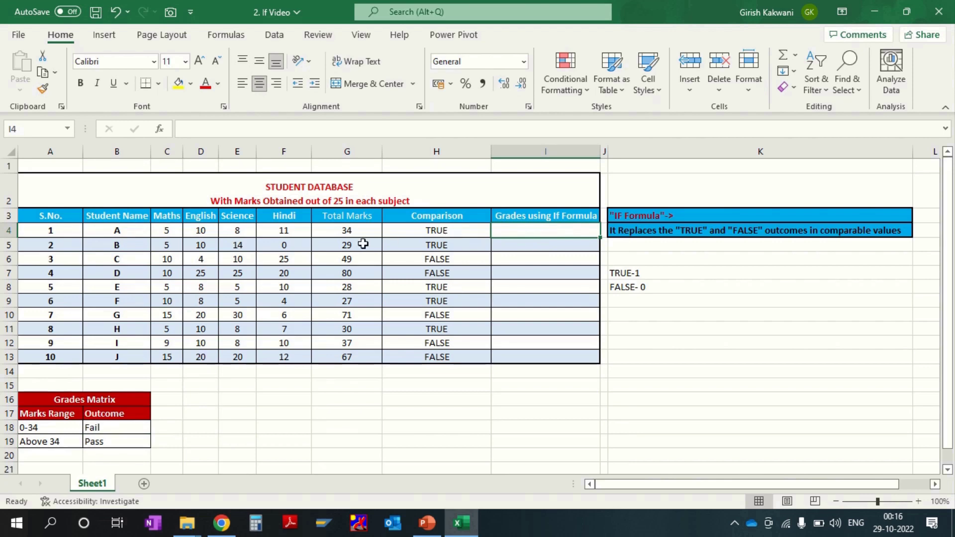
click(347, 232)
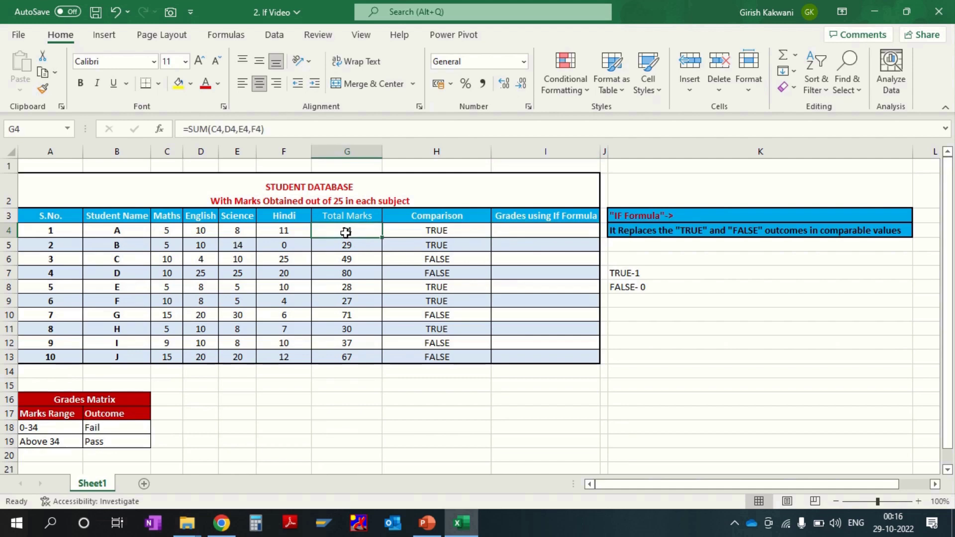
click(557, 231)
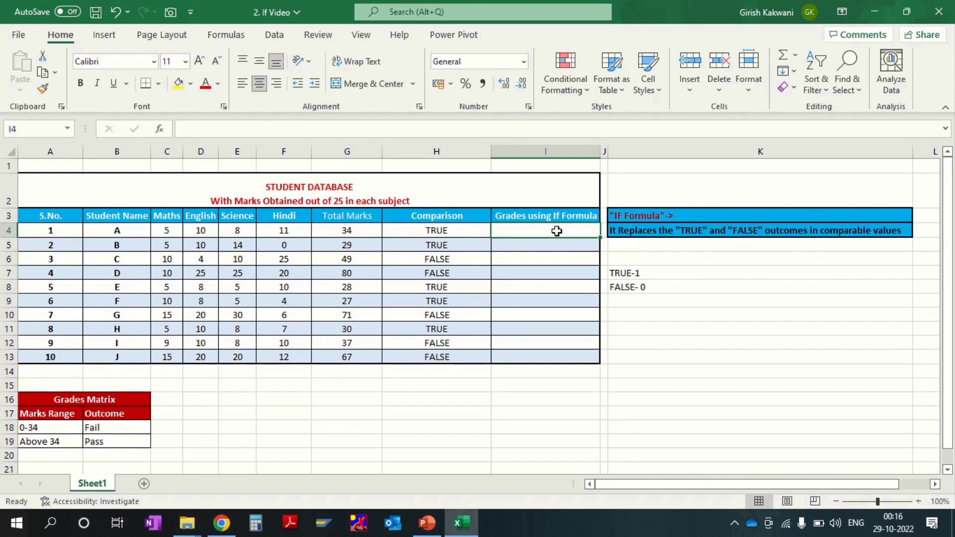
text(Fail)
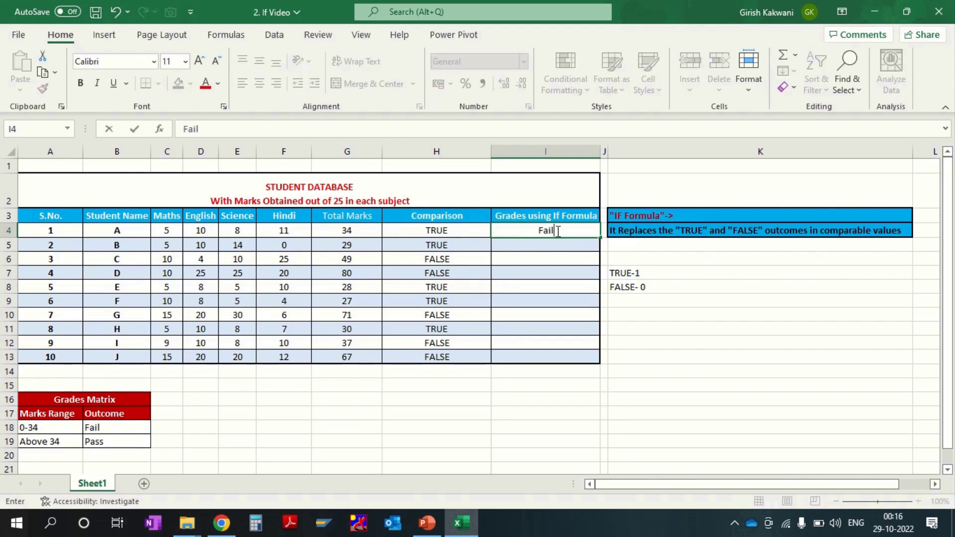
key(Return)
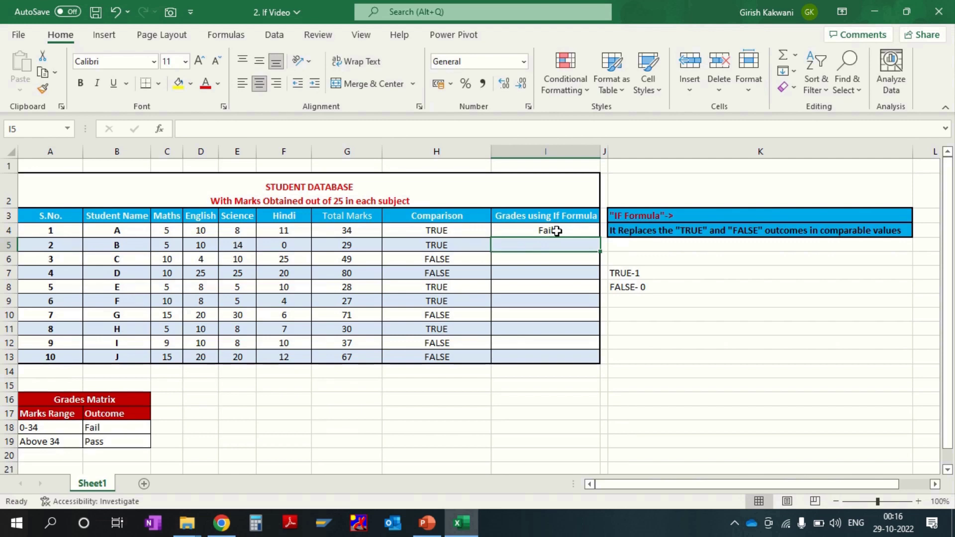
text(Fail)
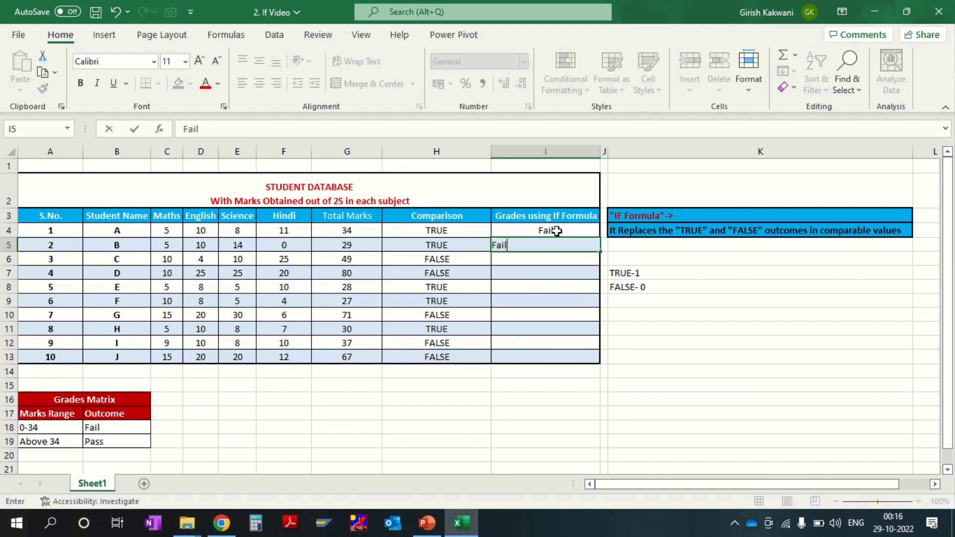
key(Return)
text(Pass)
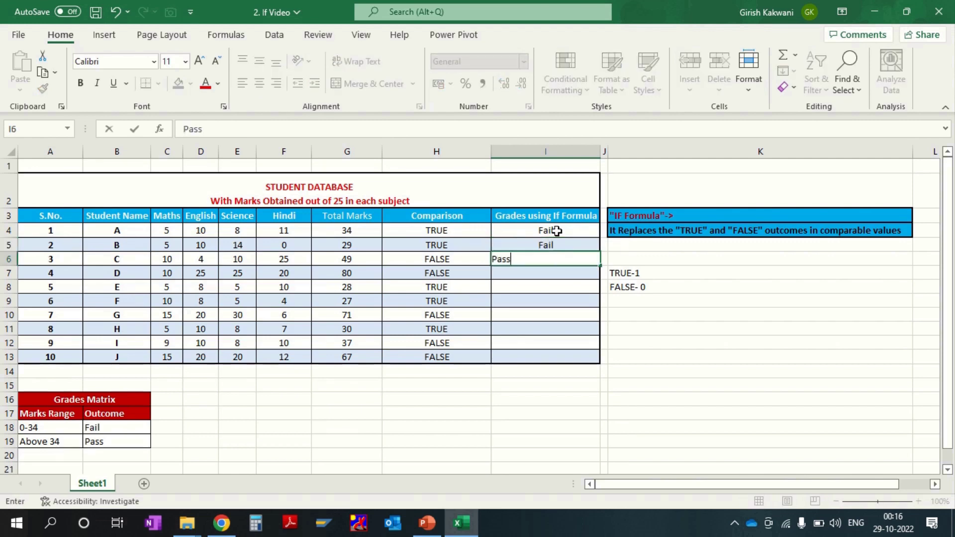
key(Return)
Clear the manually entered grades from I4:I6.
click(556, 231)
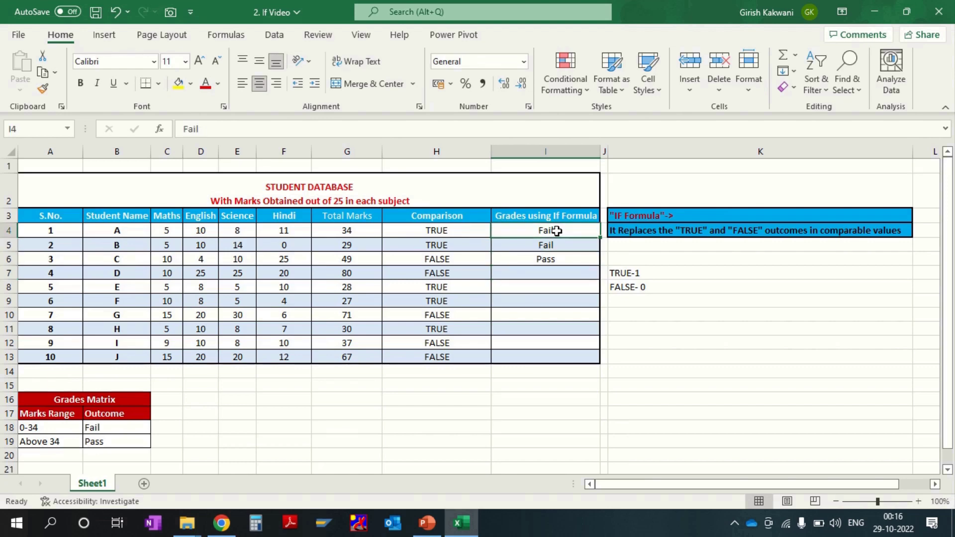
key(shift+Down)
key(shift+Down)
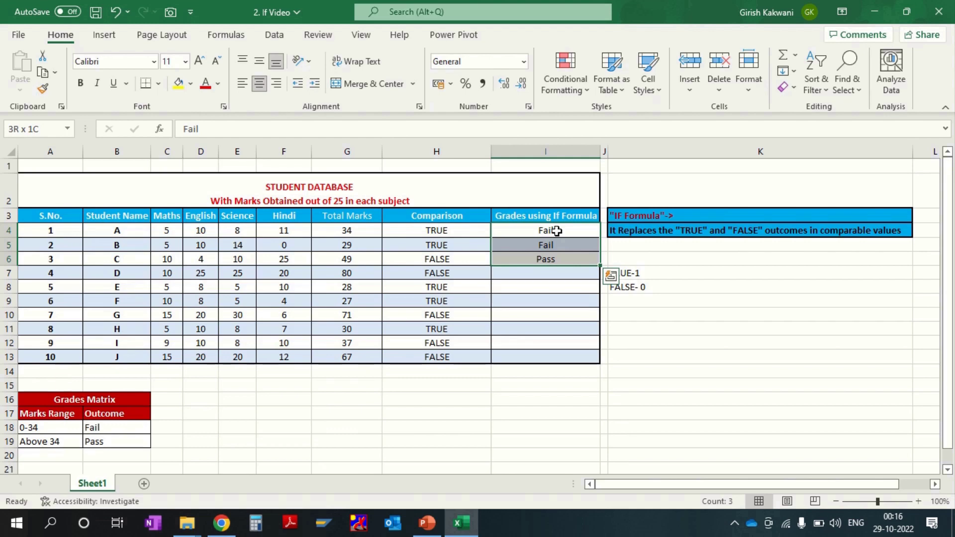
key(Delete)
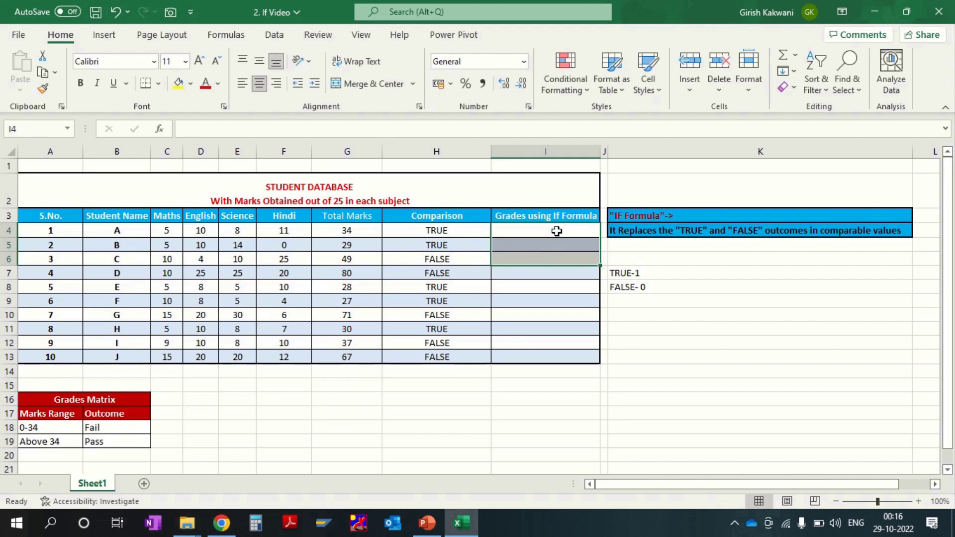
Enter the formula =IF(G4<=34,"Fail","Pass") in student A's grade cell (I4), checking its arguments before committing.
click(556, 231)
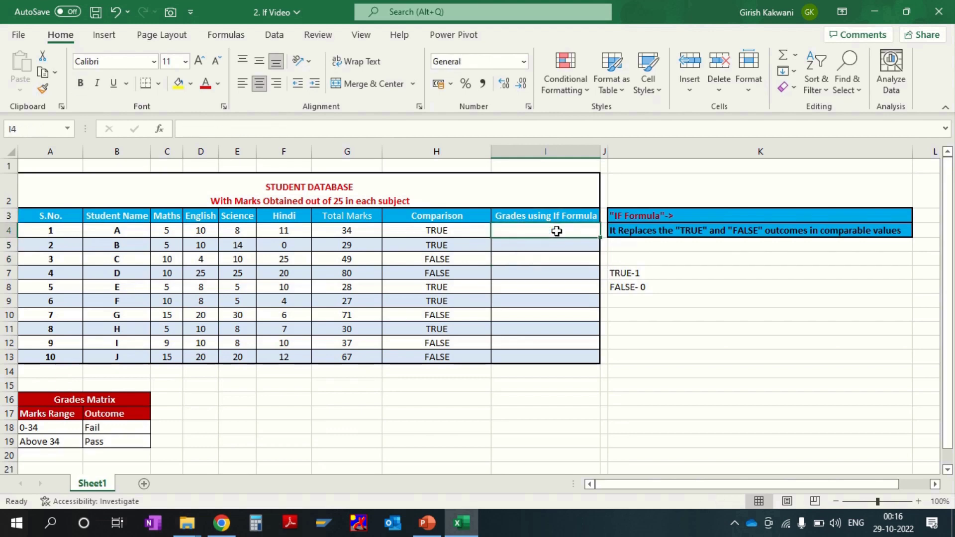
text(=if)
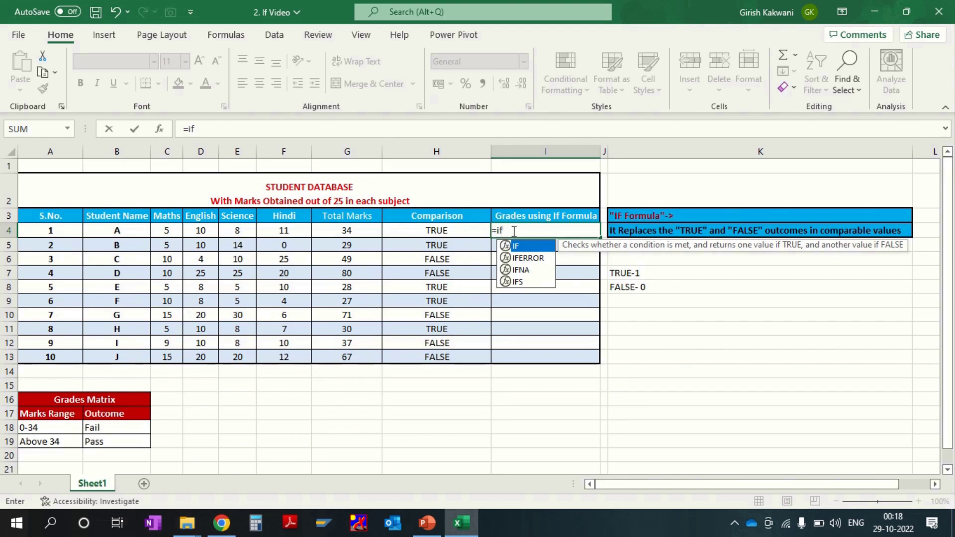
text(()
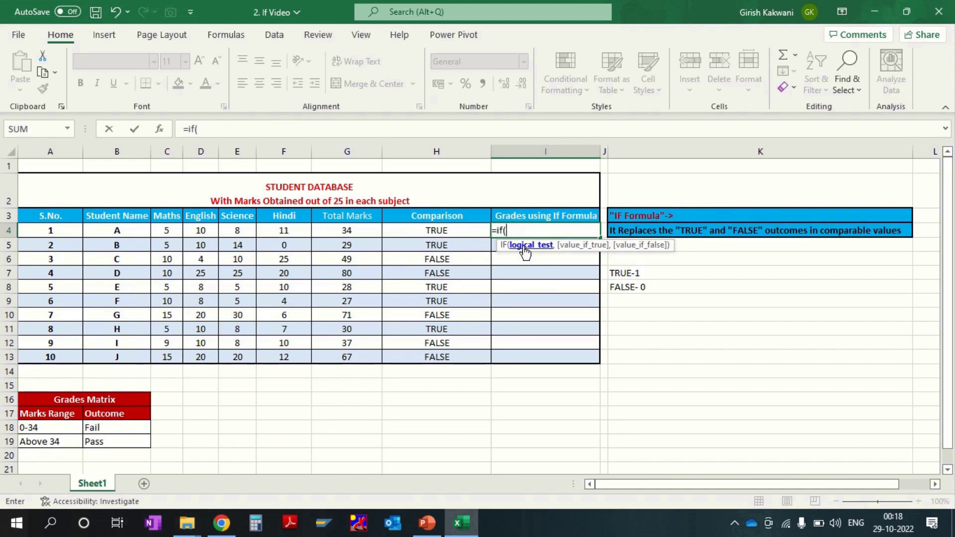
click(341, 231)
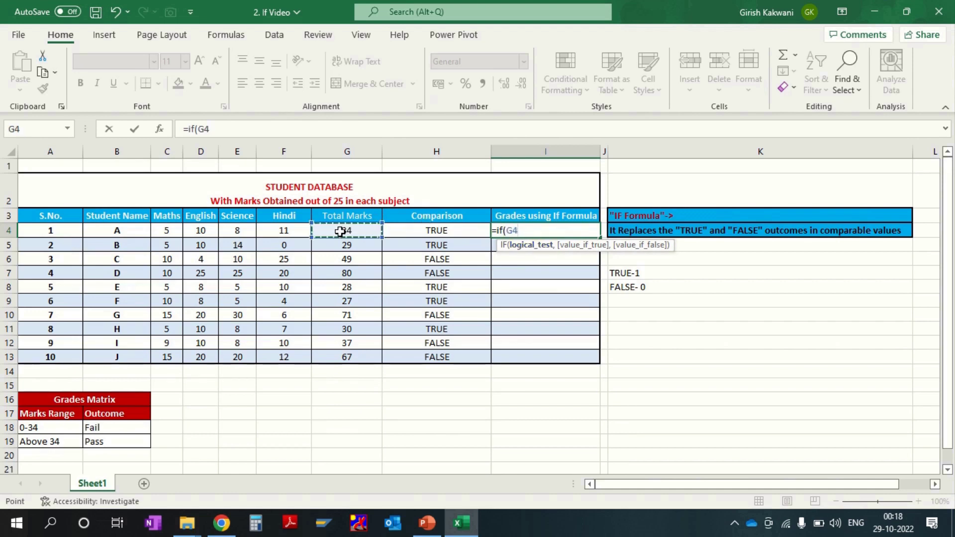
text(<=34,)
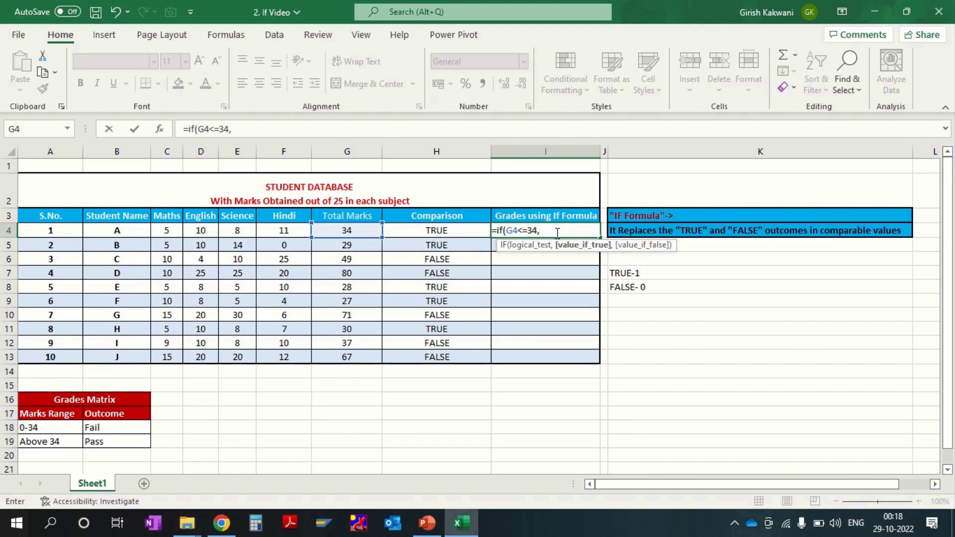
text("Fail",)
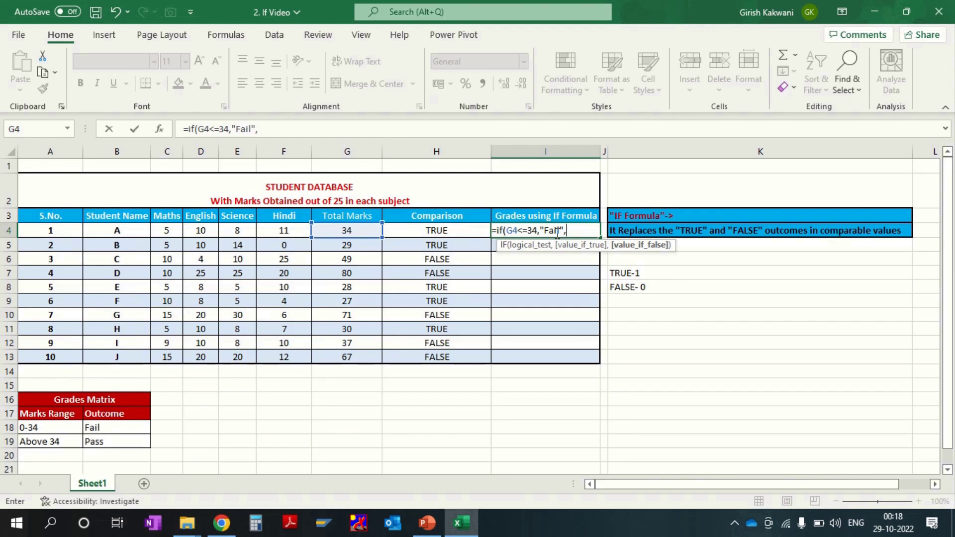
text("Pass"))
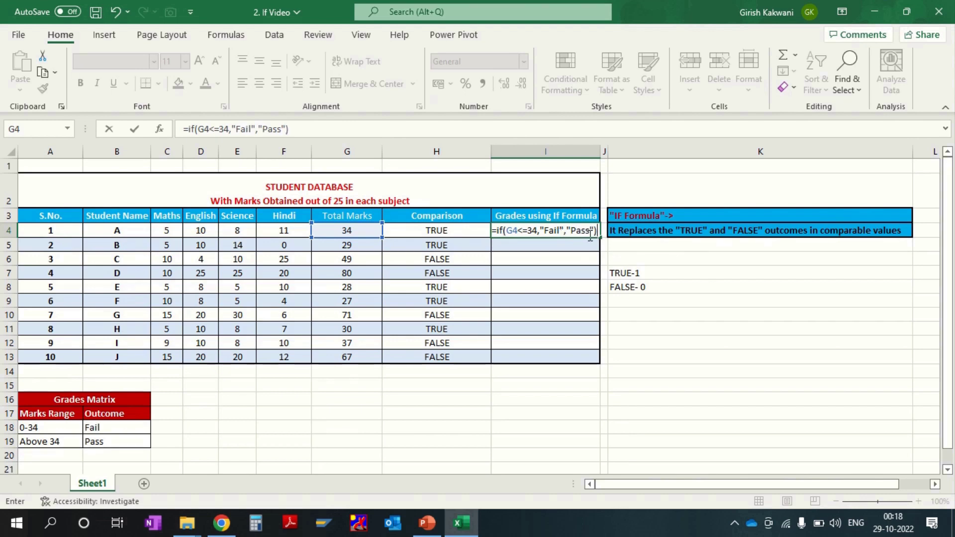
click(541, 231)
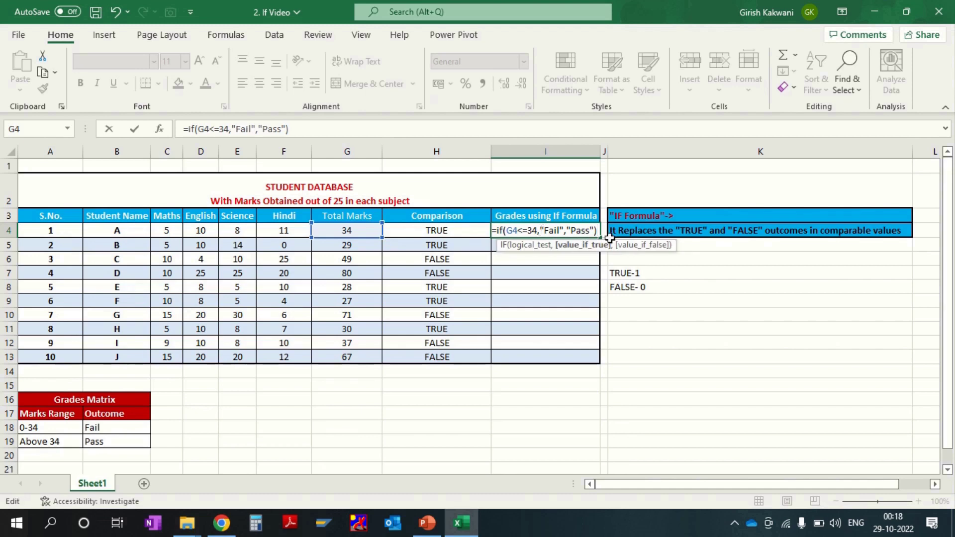
click(561, 230)
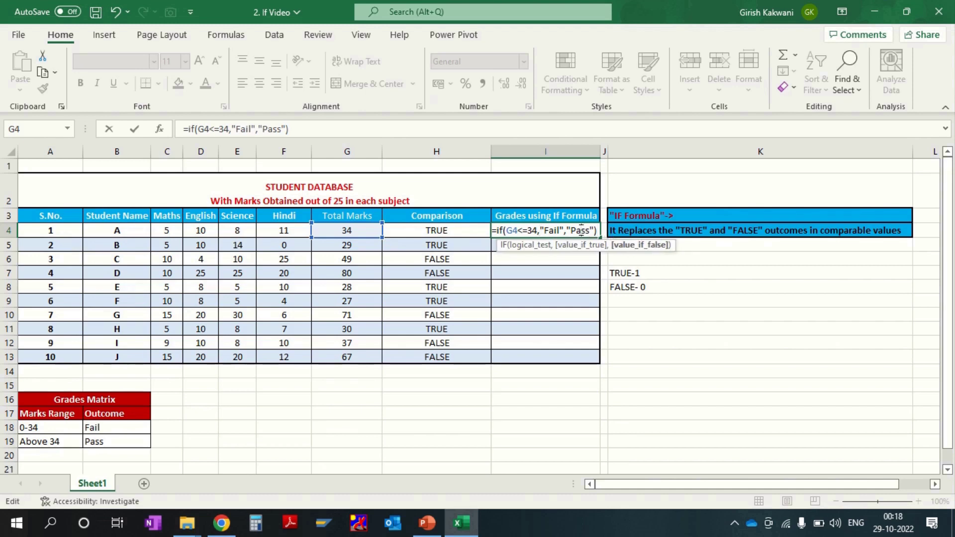
click(539, 230)
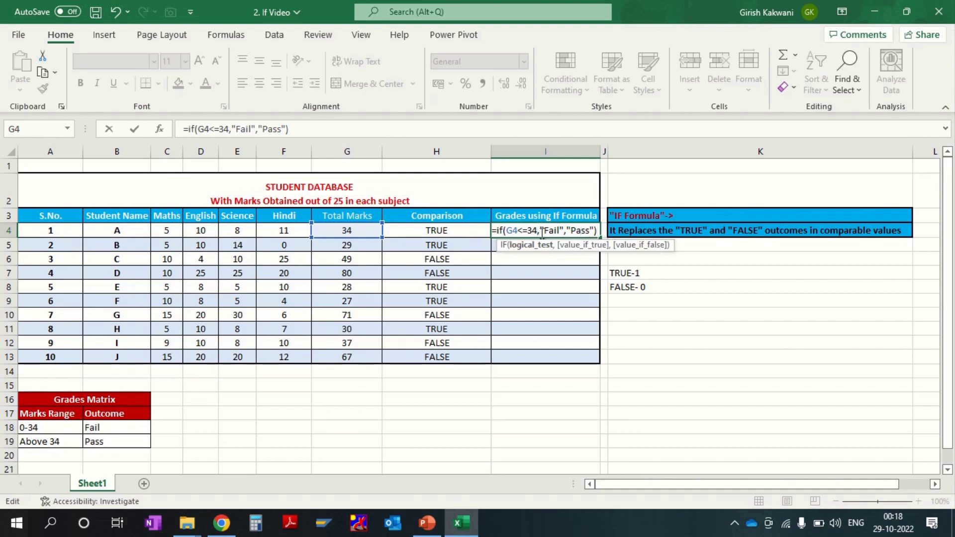
click(541, 232)
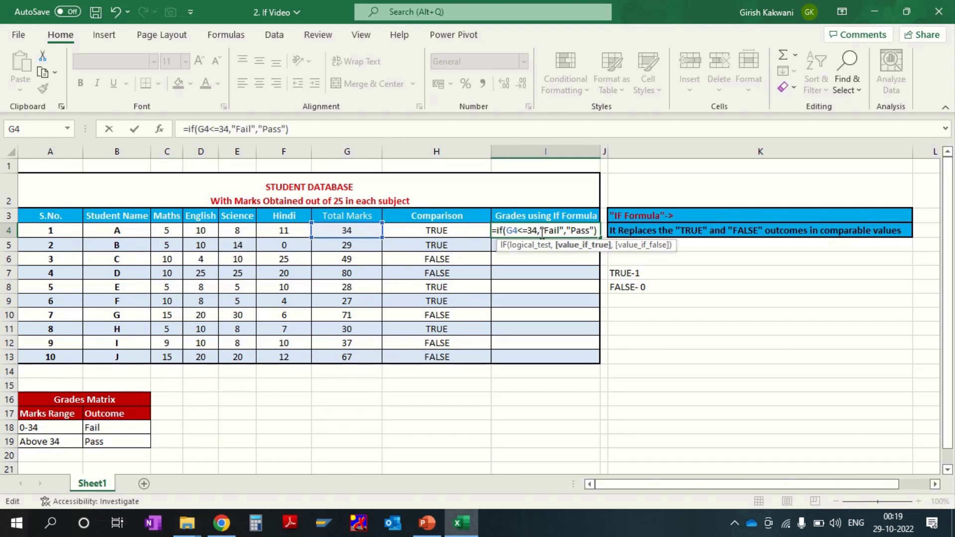
key(Return)
Copy the IF formula from I4 into I5:I13, pasting formulas only.
click(541, 232)
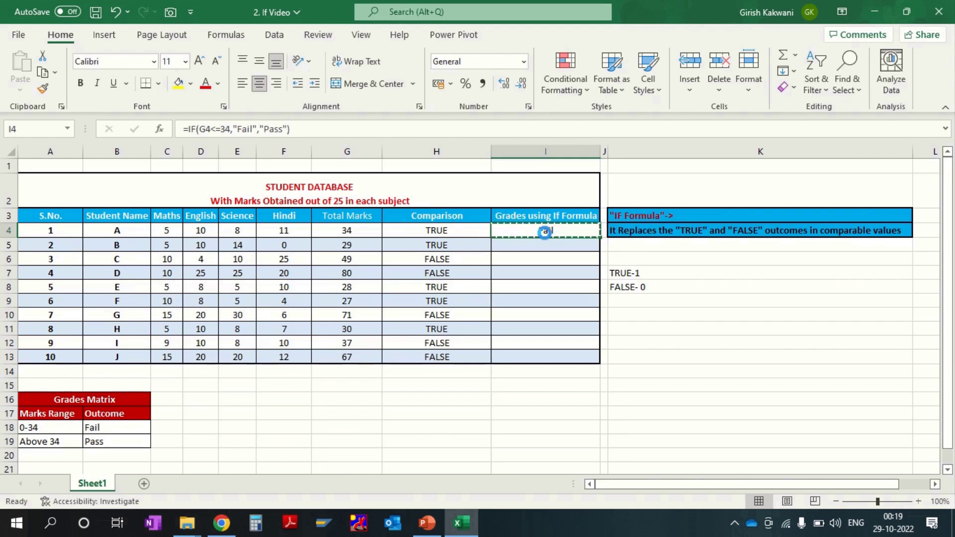
key(ctrl+c)
key(Down)
key(shift+Down)
key(shift+Down)
key(shift+Down)
key(shift+Down)
key(shift+Down)
key(shift+Down)
key(shift+Down)
key(shift+Down)
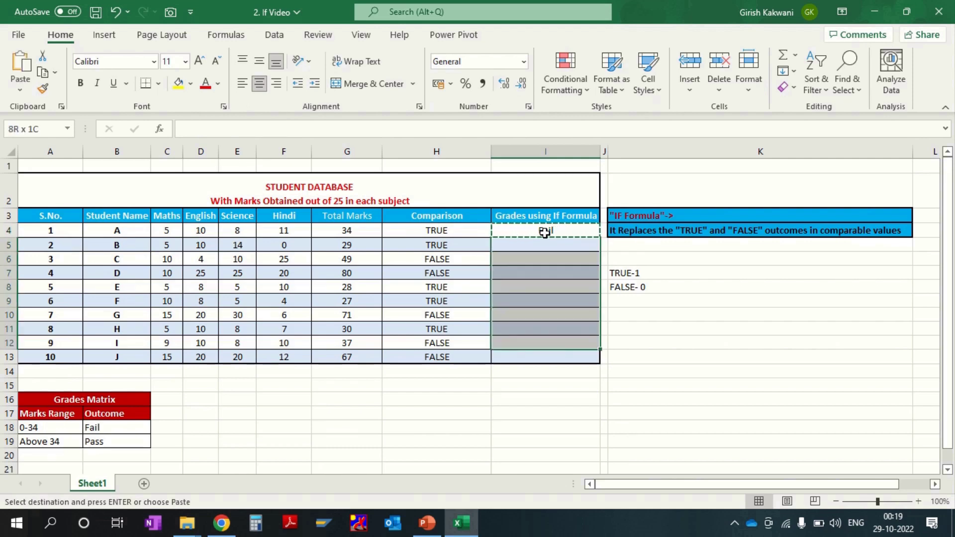
key(ctrl+alt+v)
key(f)
key(Return)
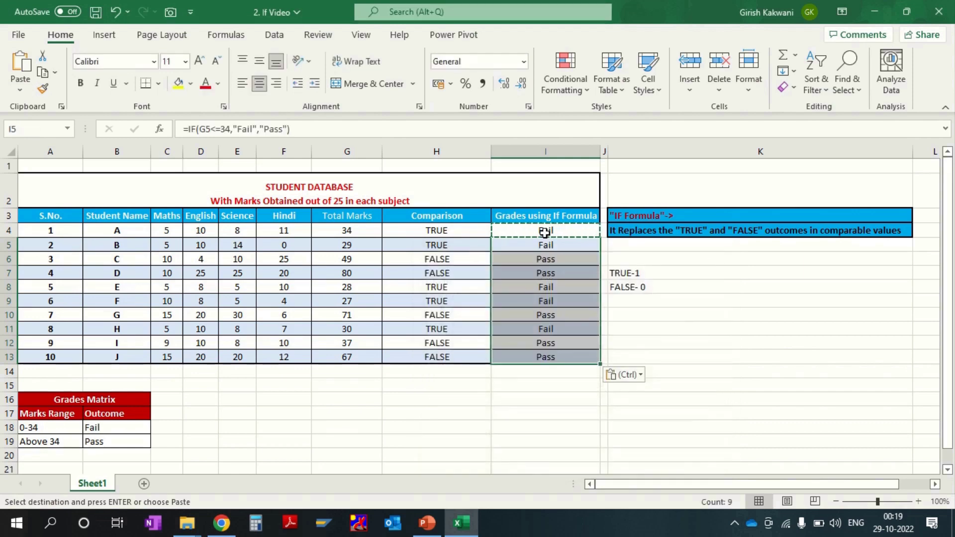
key(Escape)
key(Up)
key(Down)
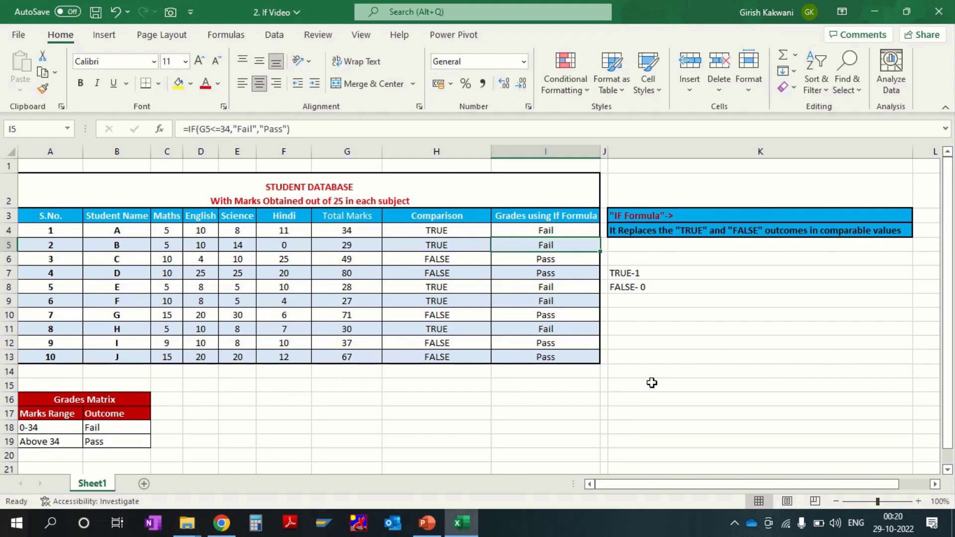
Change the value-if-true text in I4's IF formula to uppercase "FAIL".
key(Up)
key(F2)
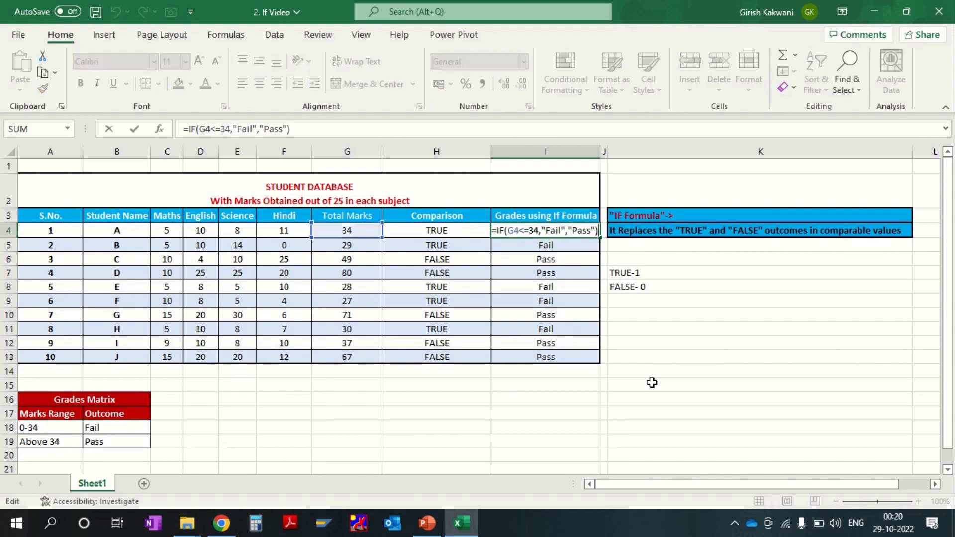
click(563, 230)
key(BackSpace)
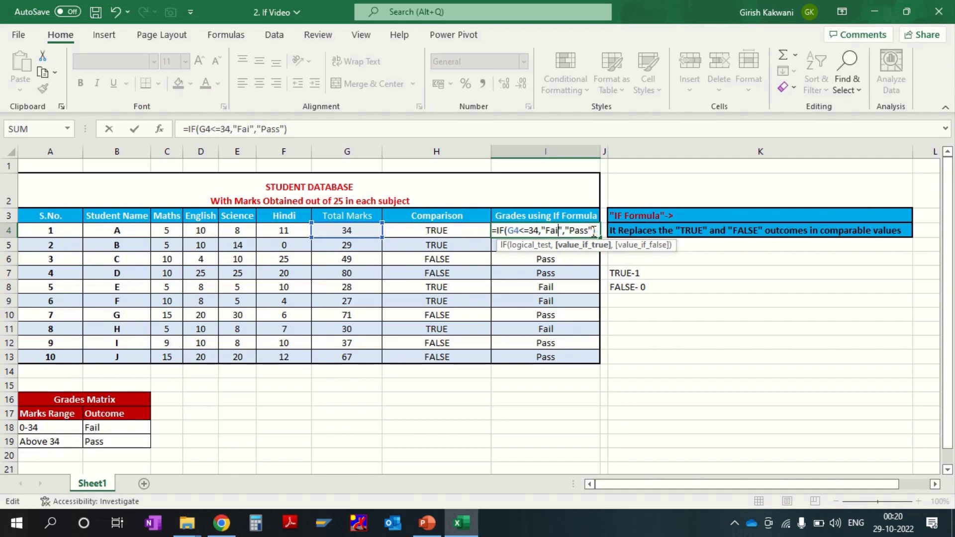
key(BackSpace)
key(BackSpace)
key(BackSpace)
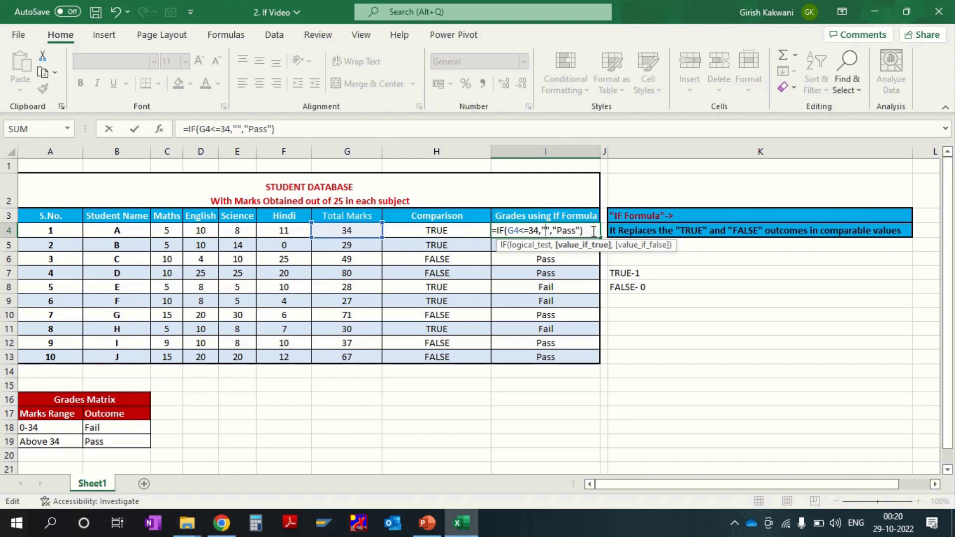
text(FAIL)
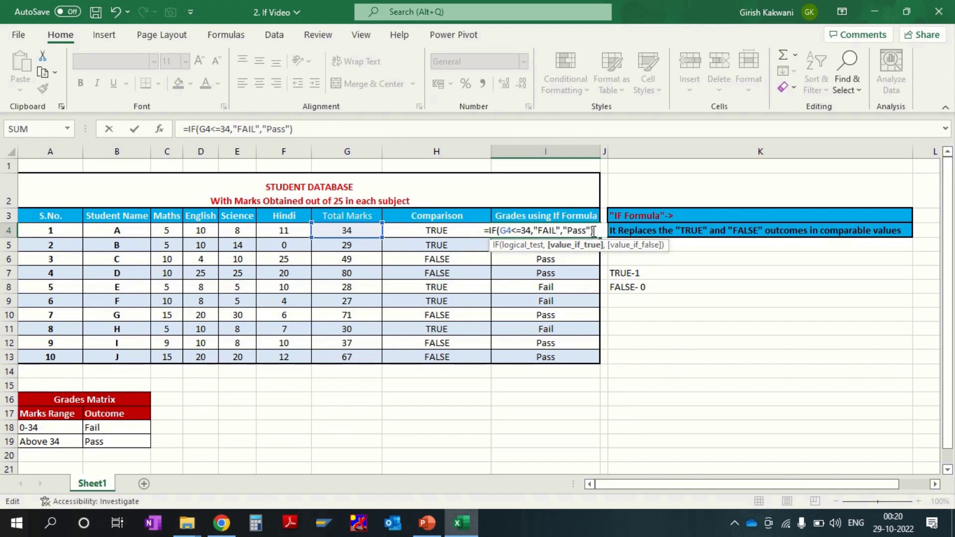
key(Right)
key(Right)
key(Right)
key(Right)
key(Right)
key(Right)
key(Right)
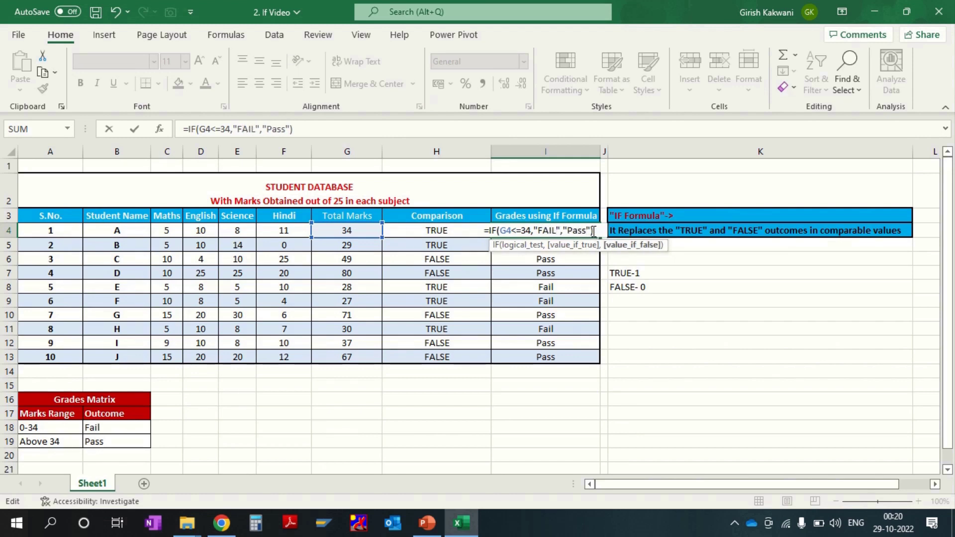
key(Return)
Copy the formula with the uppercase "FAIL" outcome from I4 into I5:I13, pasting formulas only.
key(shift+Up)
key(ctrl+c)
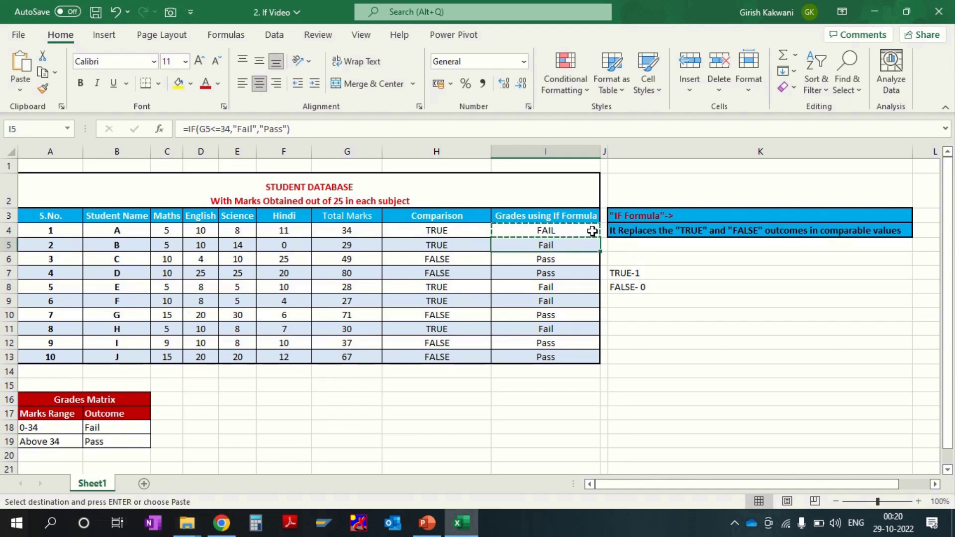
key(ctrl+shift+Down)
key(ctrl+alt+v)
key(f)
key(Return)
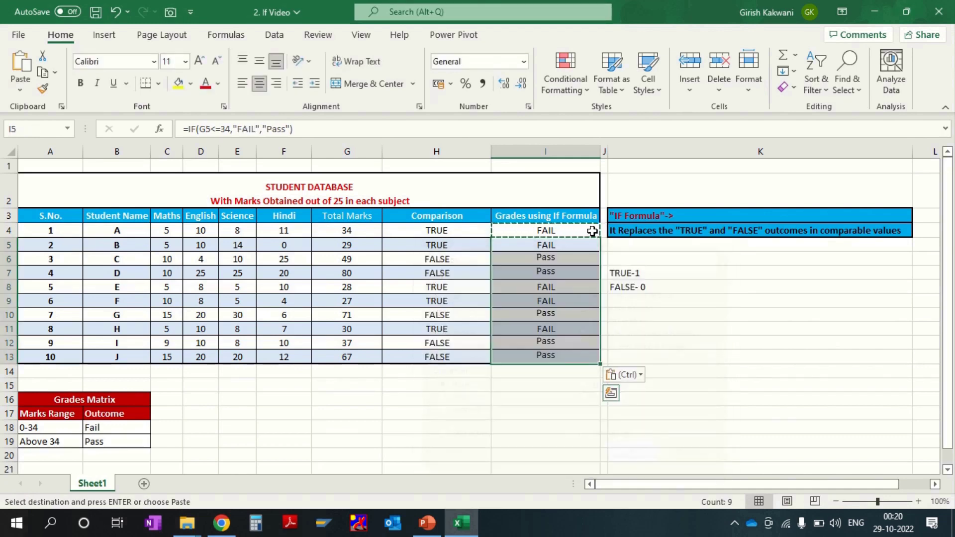
key(Escape)
Change the value-if-false text in I4's IF formula to uppercase "PASS".
click(592, 230)
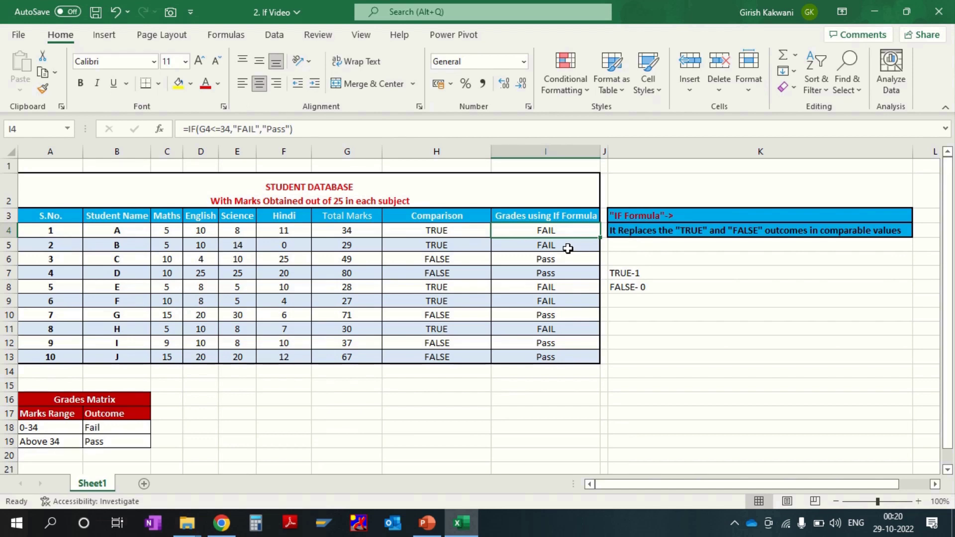
key(F2)
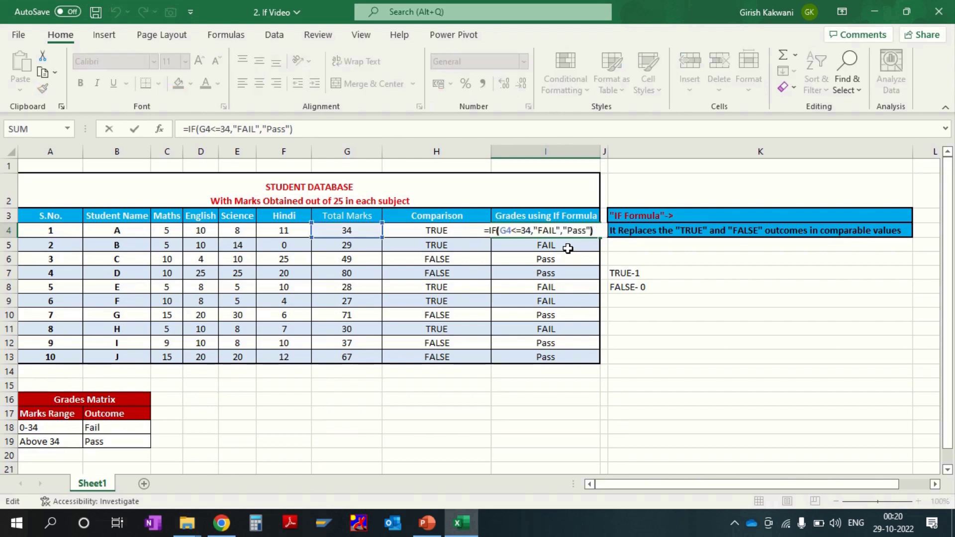
key(Left)
key(Left)
key(Left)
key(Left)
key(Left)
key(Left)
key(Left)
key(Right)
key(Right)
key(Right)
key(Right)
key(Right)
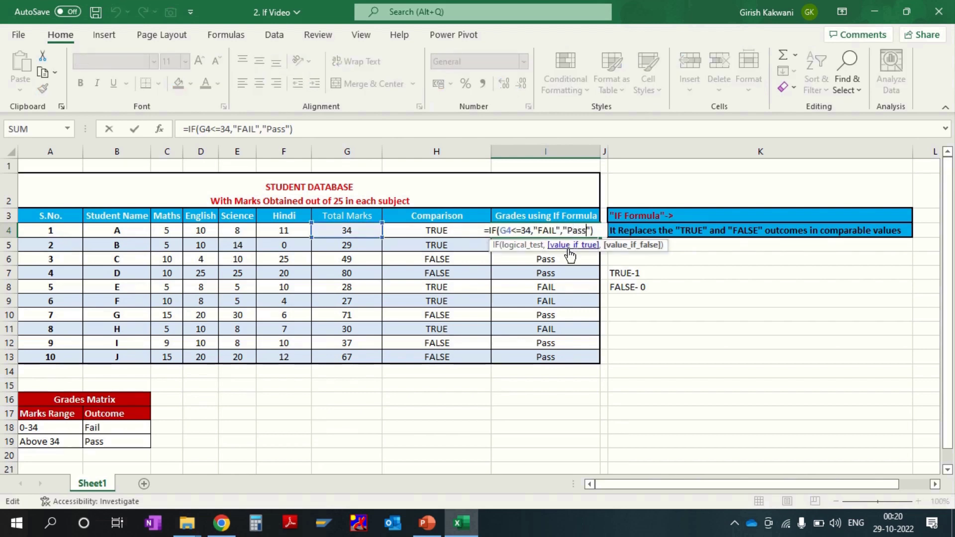
key(BackSpace)
key(BackSpace)
key(BackSpace)
text(ASS)
key(Return)
Copy the formula with uppercase "FAIL" and "PASS" outcomes from I4 into I5:I13, pasting formulas only.
key(Up)
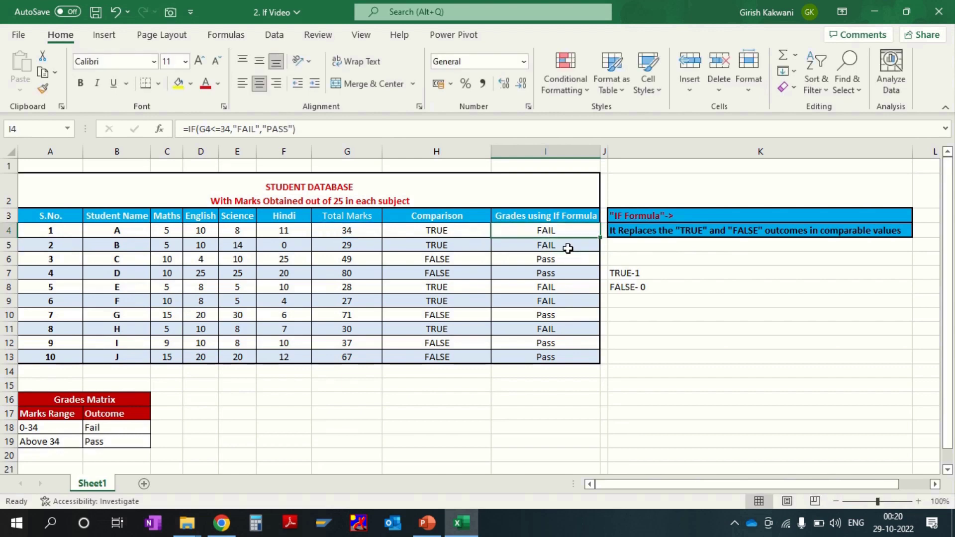
key(ctrl+c)
key(Down)
key(ctrl+shift+Down)
key(ctrl+alt+v)
key(f)
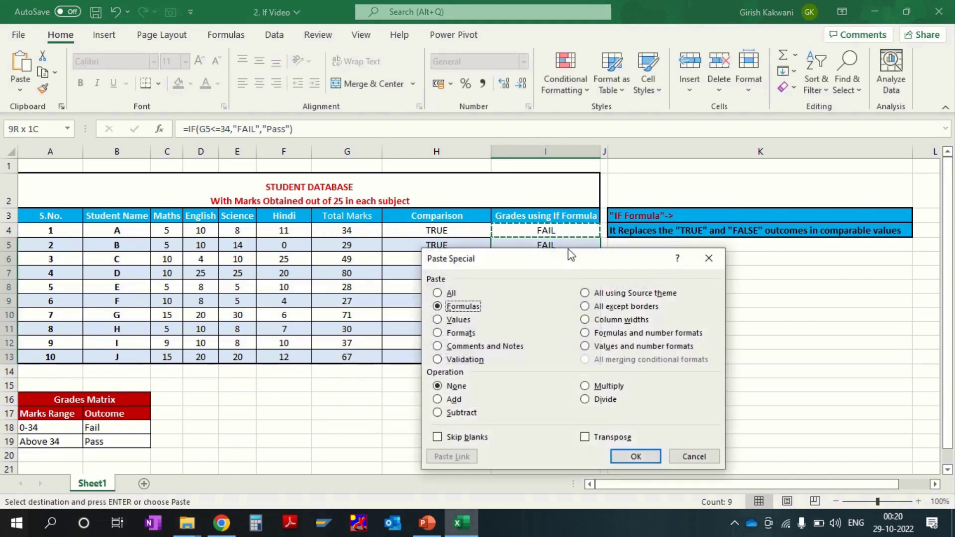
key(Return)
key(Escape)
Examine the outcome arguments of the IF formula in I4 without changing it.
key(Up)
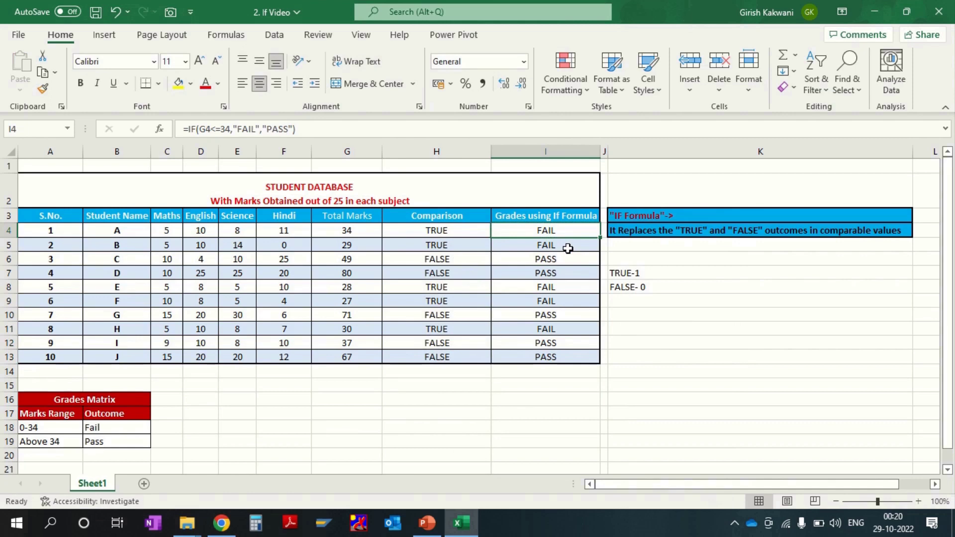
key(F2)
key(Left)
key(Left)
key(Left)
key(Left)
key(Left)
key(Left)
key(Left)
key(Left)
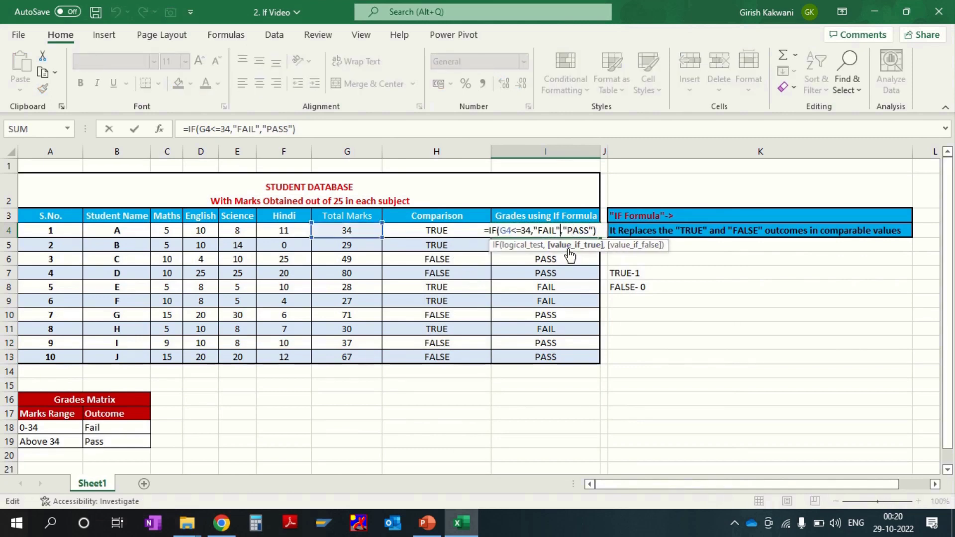
key(Escape)
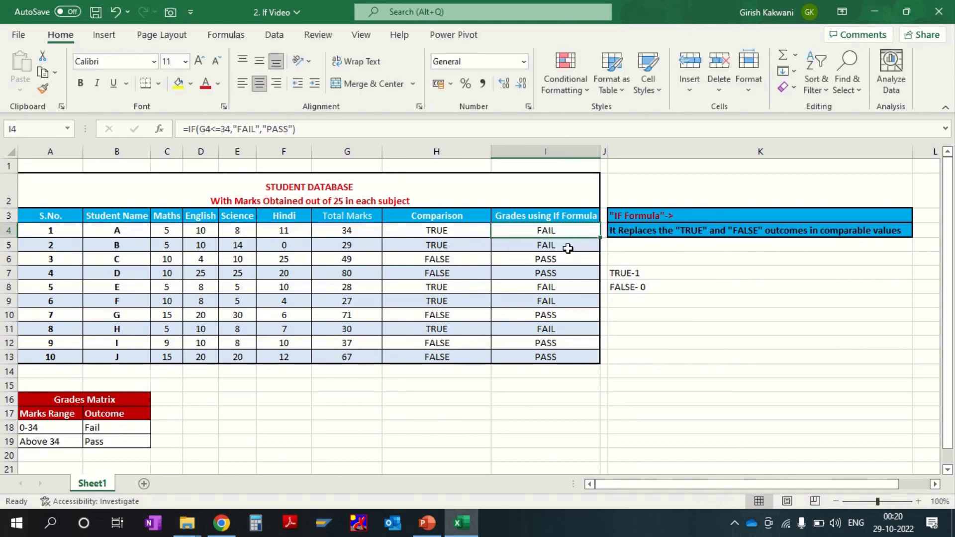